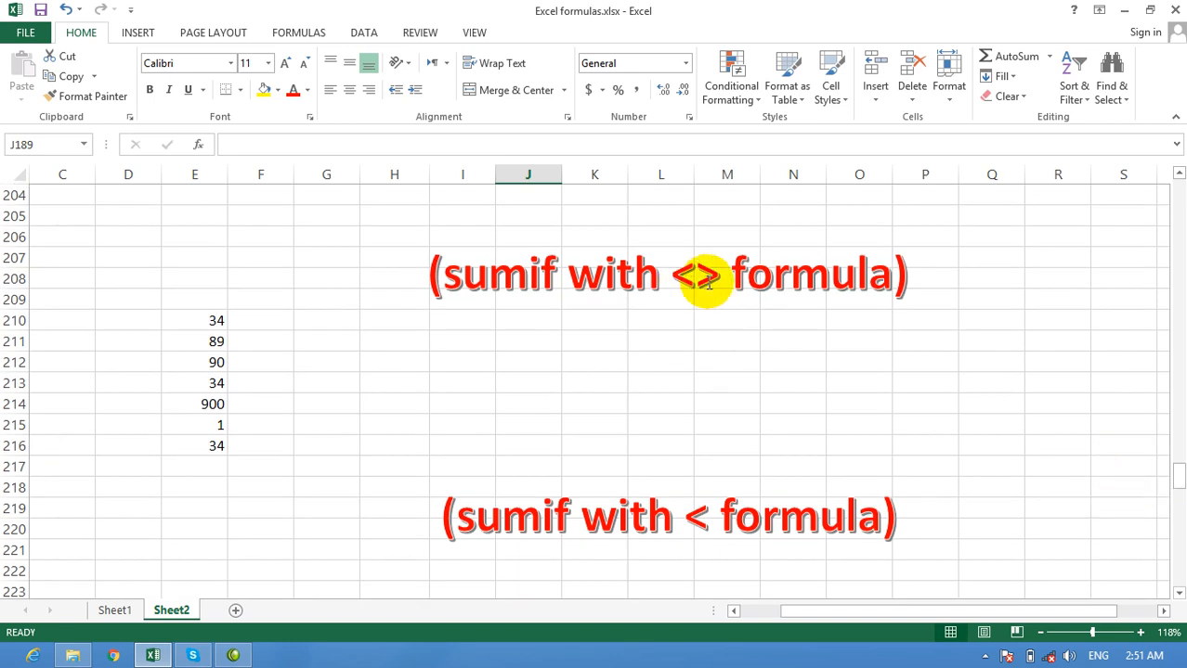
Step: In G186 of the Len section, enter a LEN formula that counts the characters of the text in D186
{"action": "left_click_drag", "start_coordinate": [1180, 471], "coordinate": [1179, 440]}
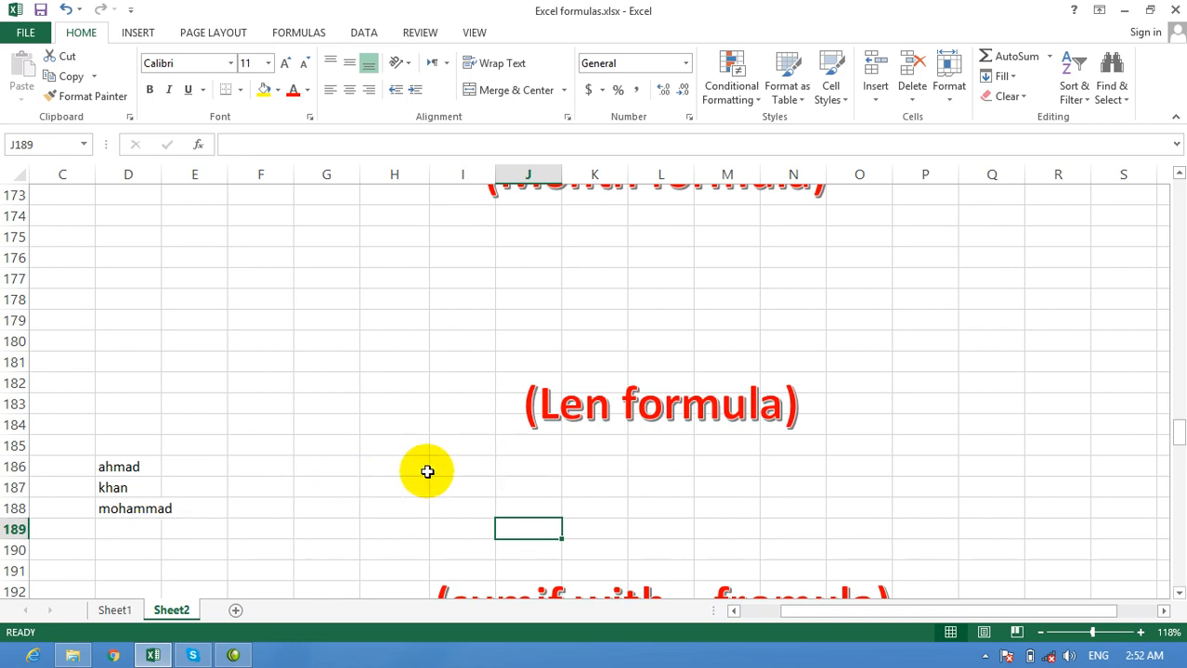
{"action": "left_click_drag", "start_coordinate": [1092, 638], "coordinate": [1101, 637]}
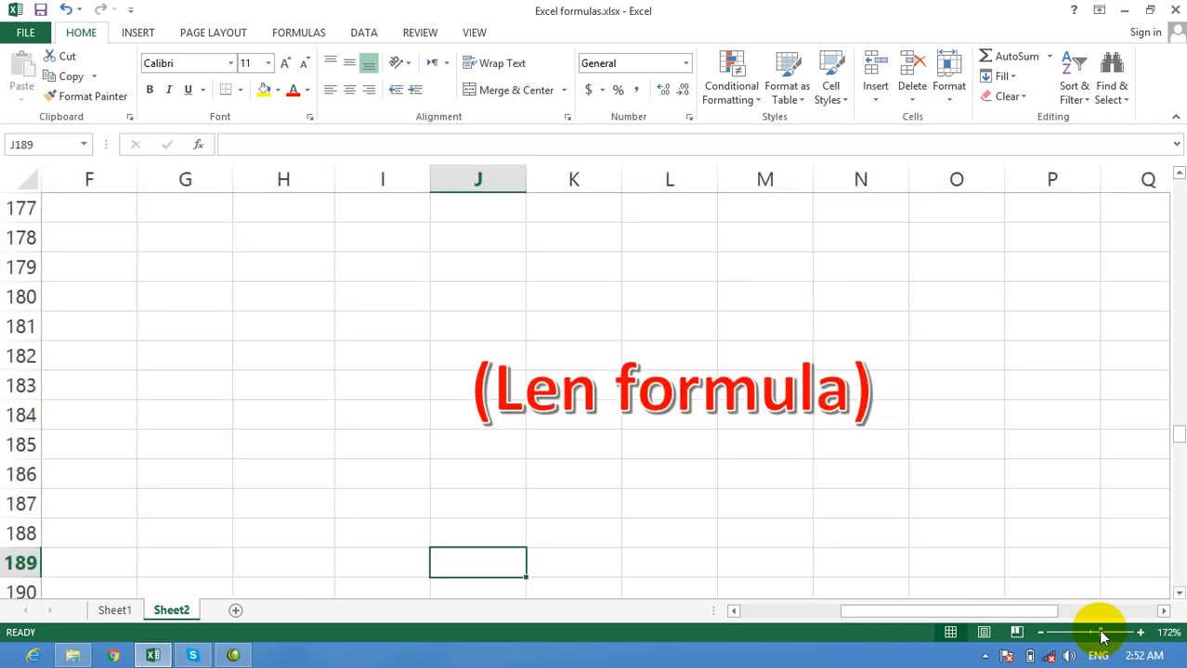
{"action": "left_click_drag", "start_coordinate": [997, 611], "coordinate": [855, 608]}
{"action": "left_click", "coordinate": [660, 479]}
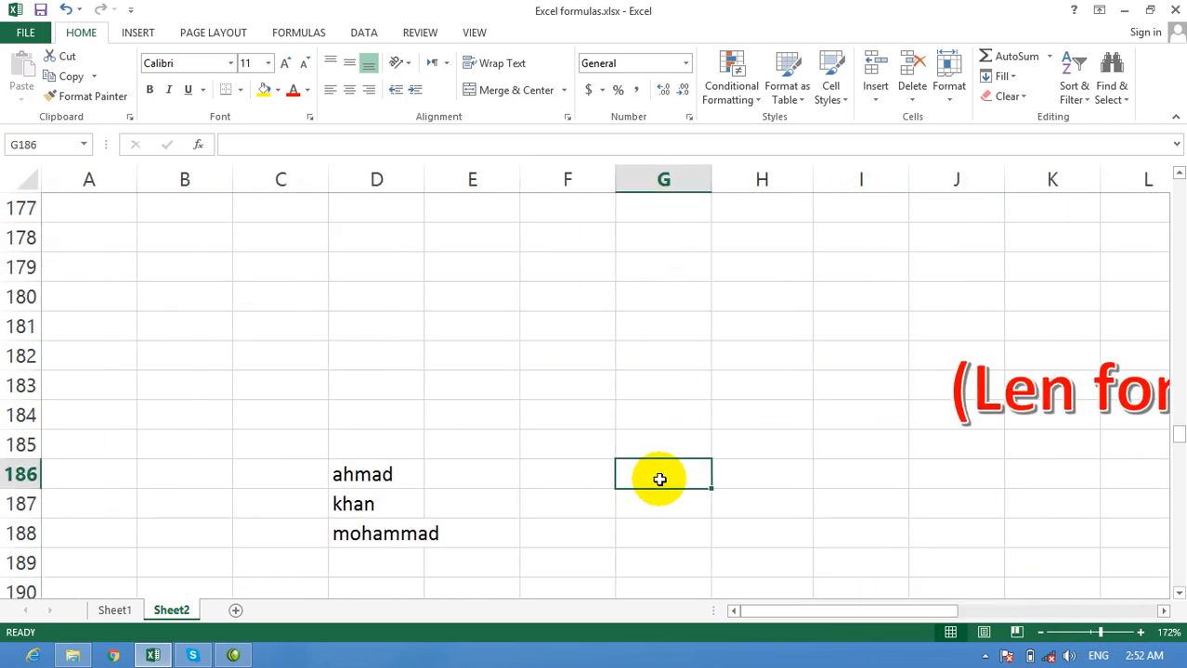
{"action": "type", "text": "=len("}
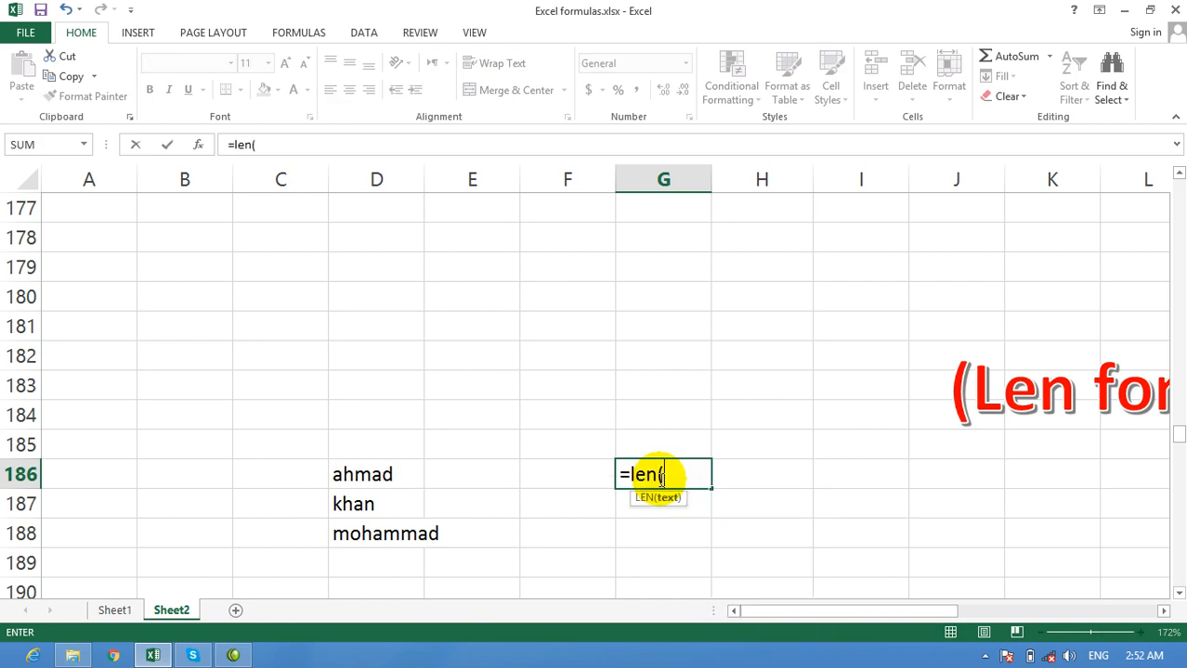
{"action": "key", "text": "Left"}
{"action": "key", "text": "Left"}
{"action": "key", "text": "Left"}
{"action": "key", "text": "Left"}
{"action": "key", "text": "Right"}
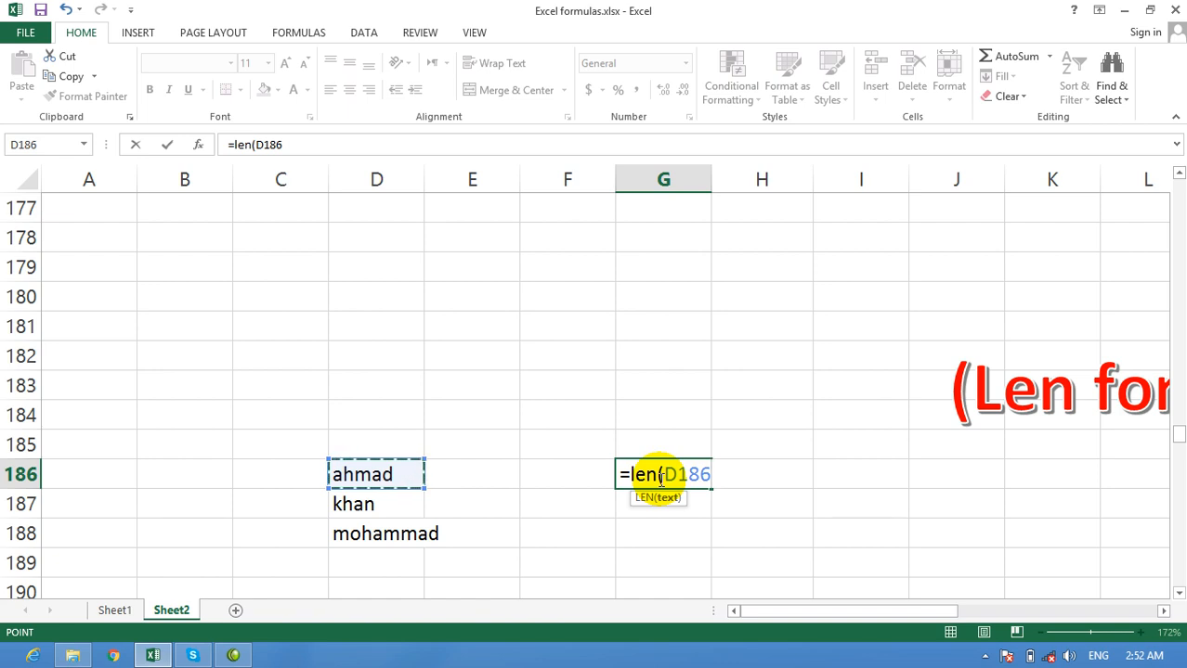
{"action": "type", "text": ")"}
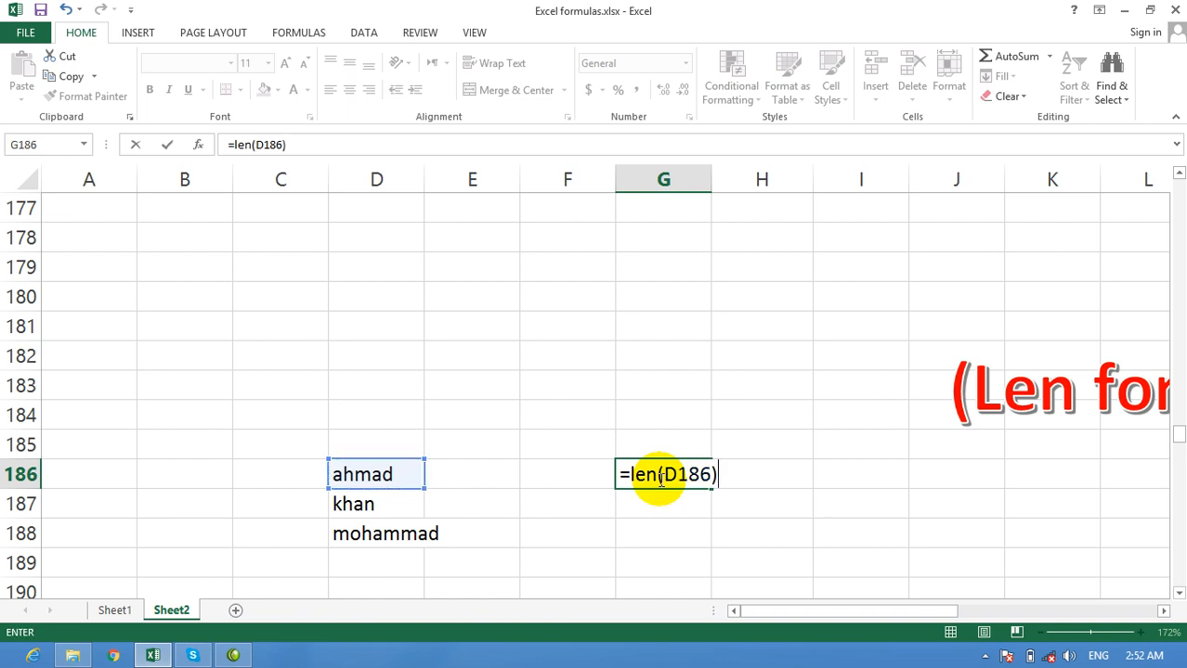
{"action": "key", "text": "Return"}
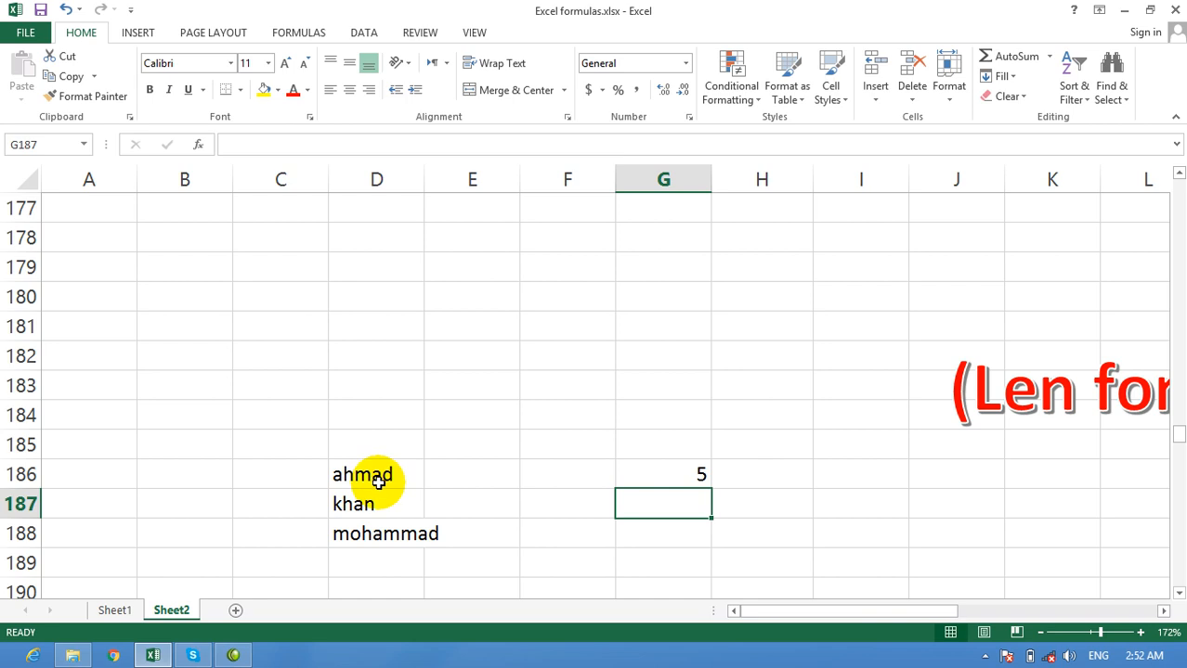
Step: Enter =LEN(D187) in G187 to count the characters of the second text entry
{"action": "type", "text": "=len"}
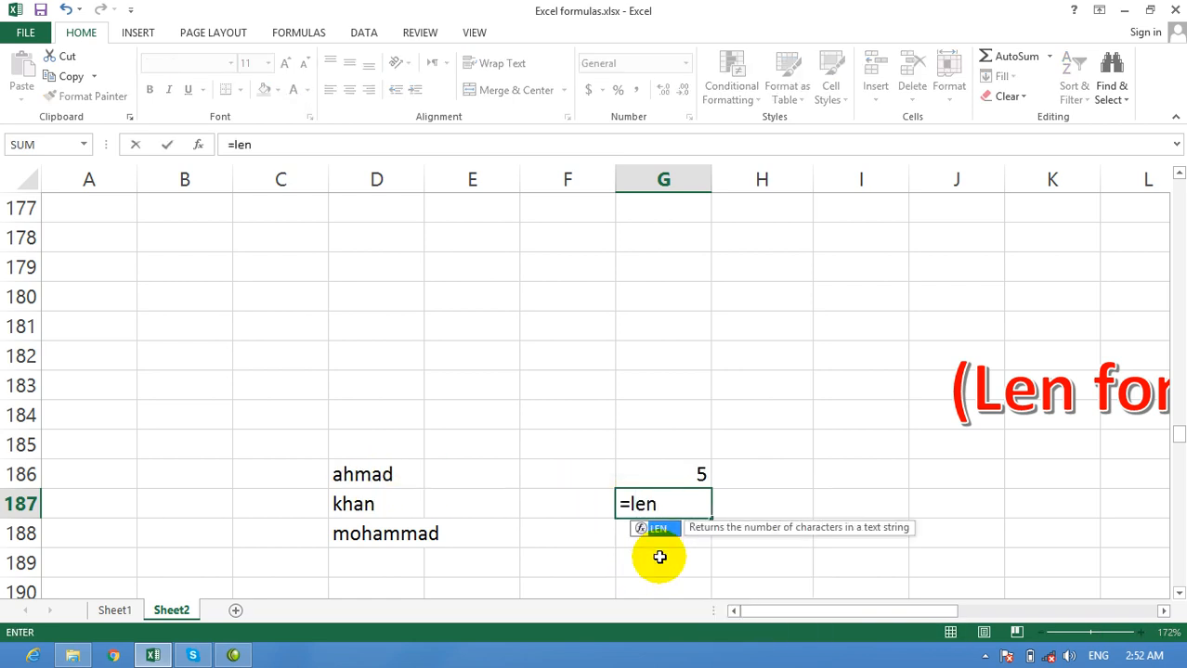
{"action": "type", "text": "("}
{"action": "key", "text": "Left"}
{"action": "key", "text": "Left"}
{"action": "key", "text": "Left"}
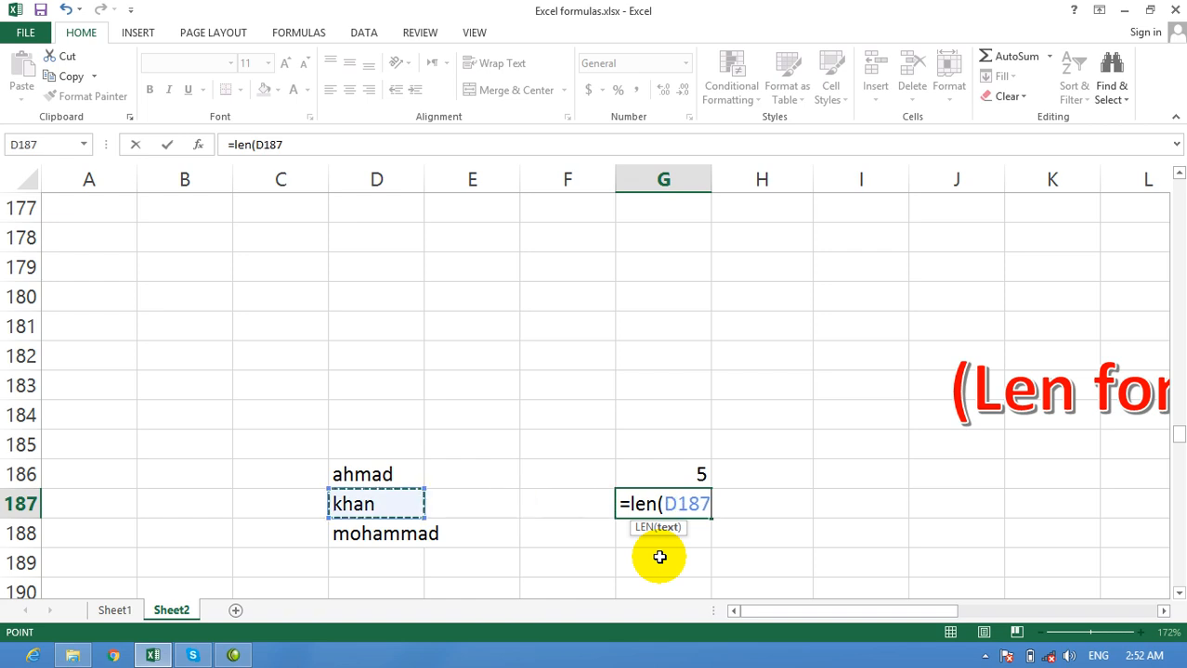
{"action": "type", "text": ")"}
{"action": "key", "text": "Return"}
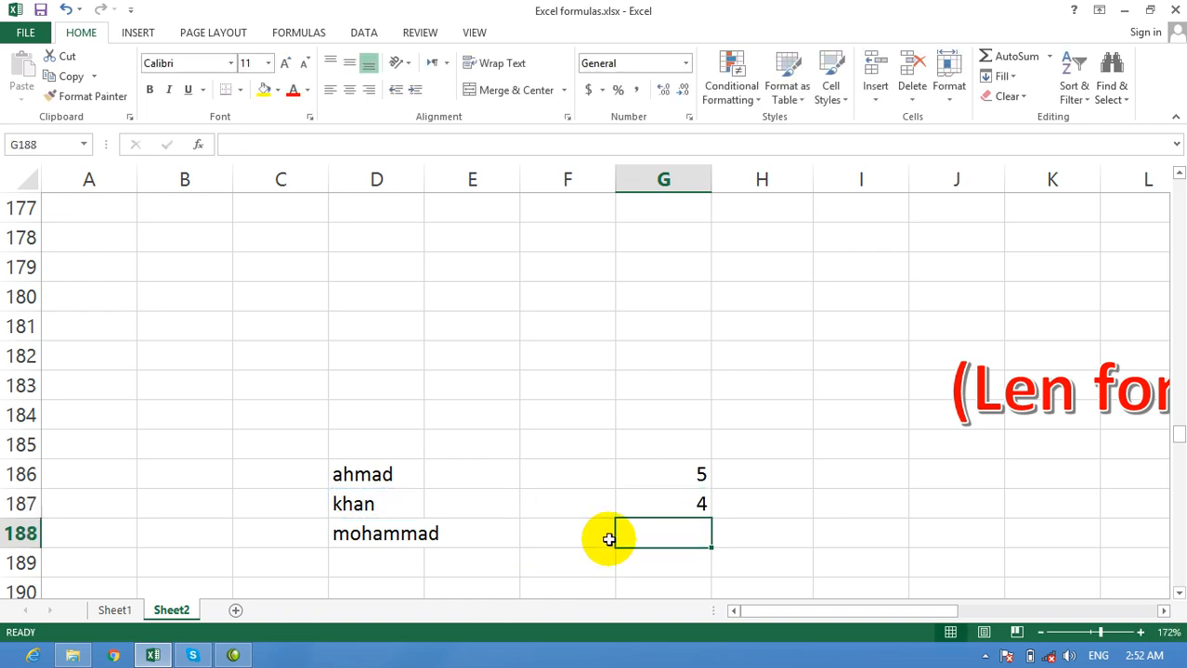
Step: Enter =LEN(D188) in G188 to count the characters of the third text entry
{"action": "type", "text": "="}
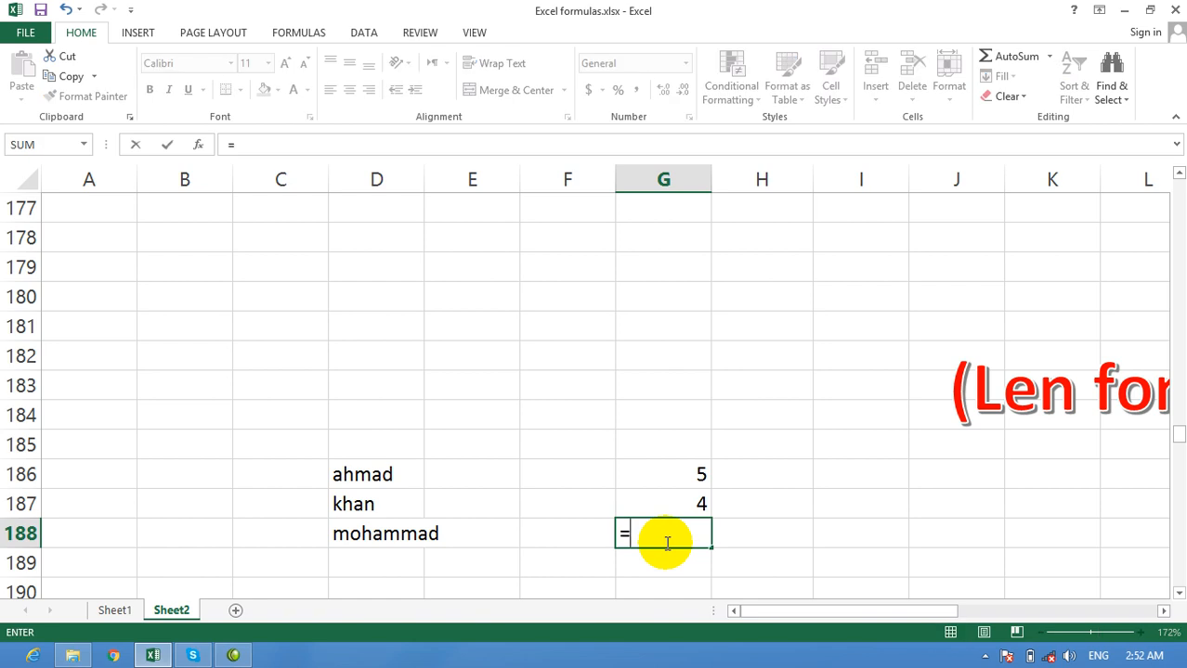
{"action": "type", "text": "len"}
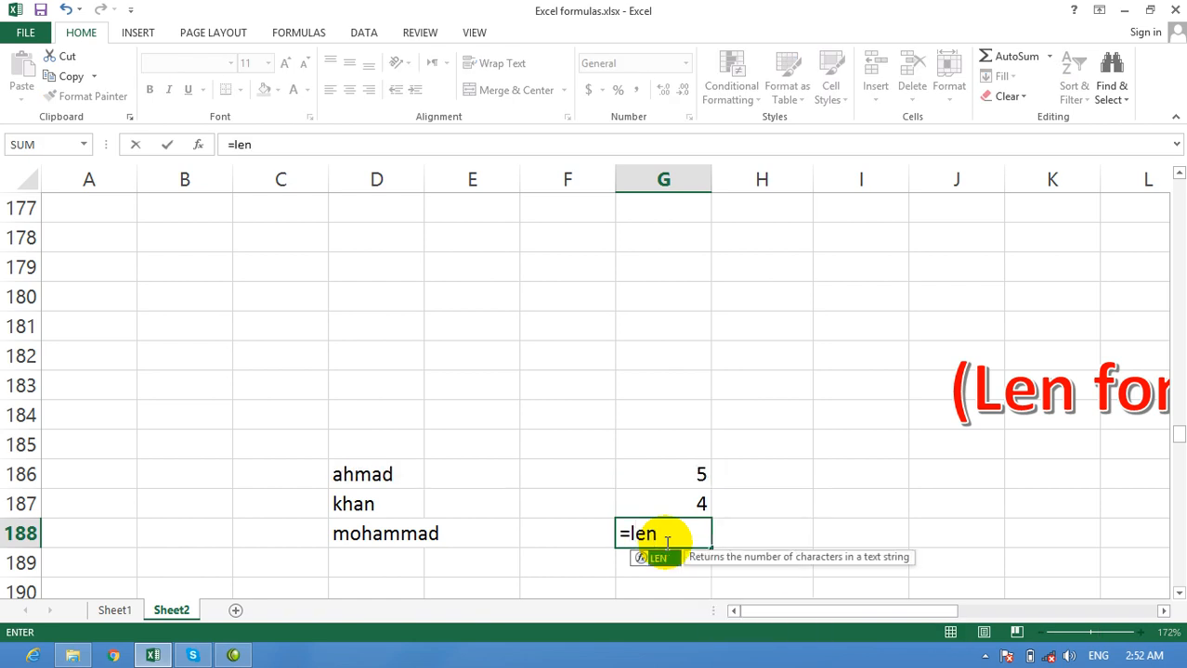
{"action": "type", "text": "("}
{"action": "key", "text": "Left"}
{"action": "key", "text": "Left"}
{"action": "key", "text": "Left"}
{"action": "type", "text": ")"}
{"action": "key", "text": "Return"}
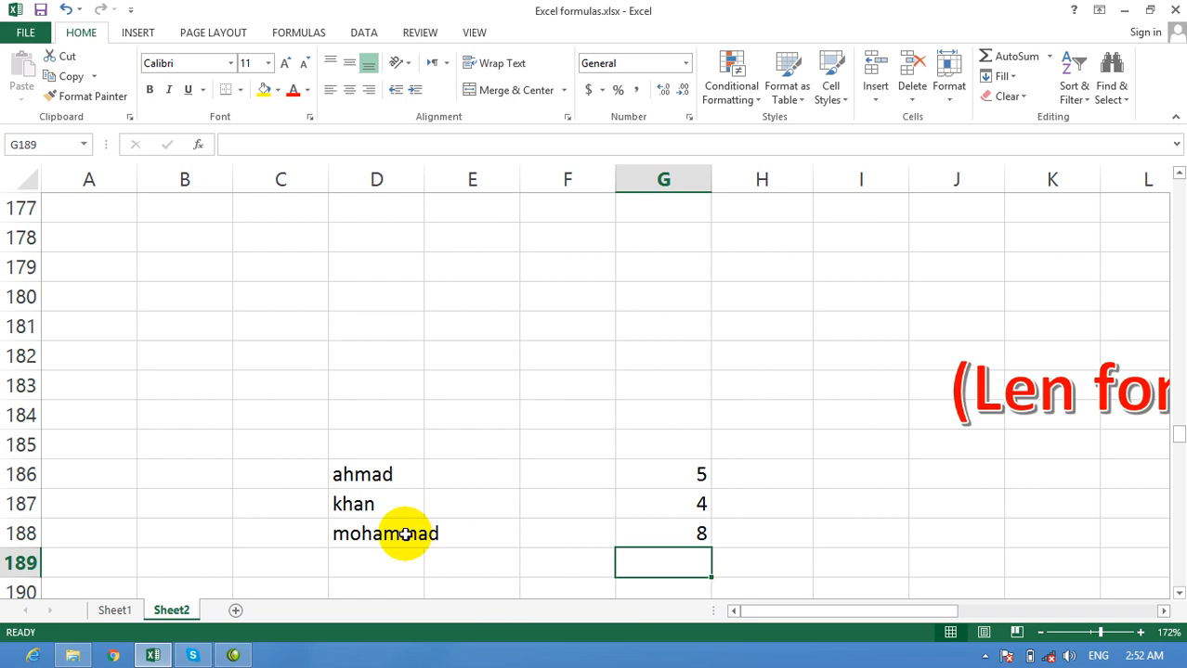
Step: In G194 of the "sumif with =" section, enter =SUMIF(E194:E200,"=34") and review the finished formula
{"action": "left_click_drag", "start_coordinate": [875, 617], "coordinate": [971, 595]}
{"action": "left_click_drag", "start_coordinate": [1178, 437], "coordinate": [1179, 455]}
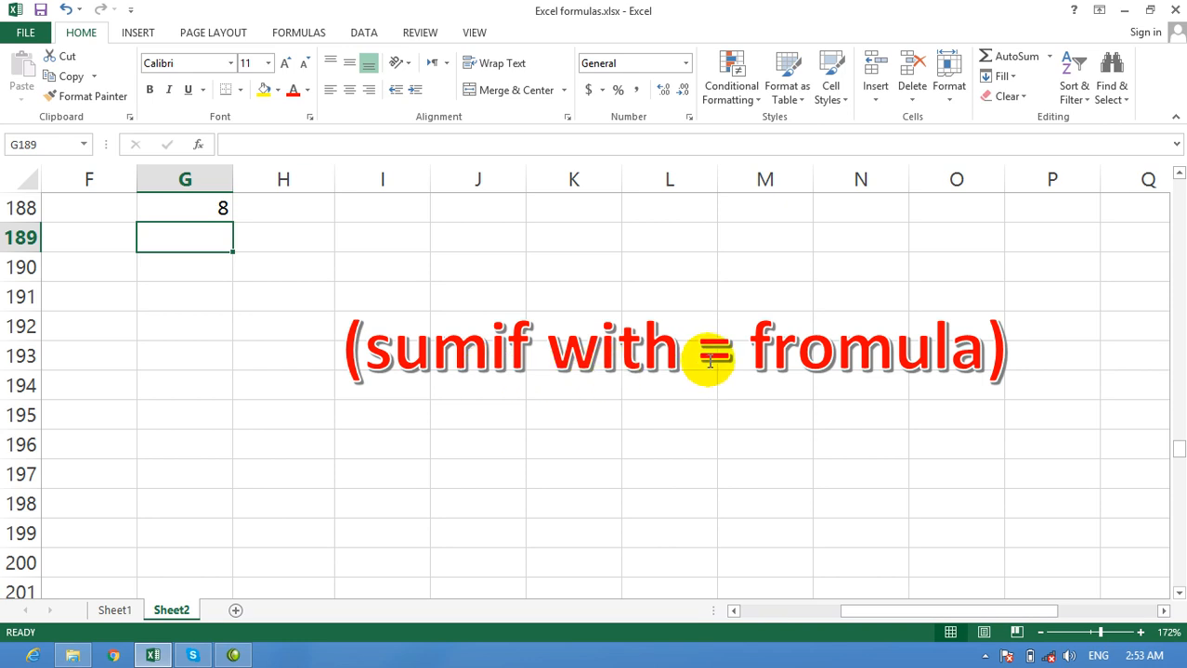
{"action": "left_click_drag", "start_coordinate": [1009, 613], "coordinate": [855, 615]}
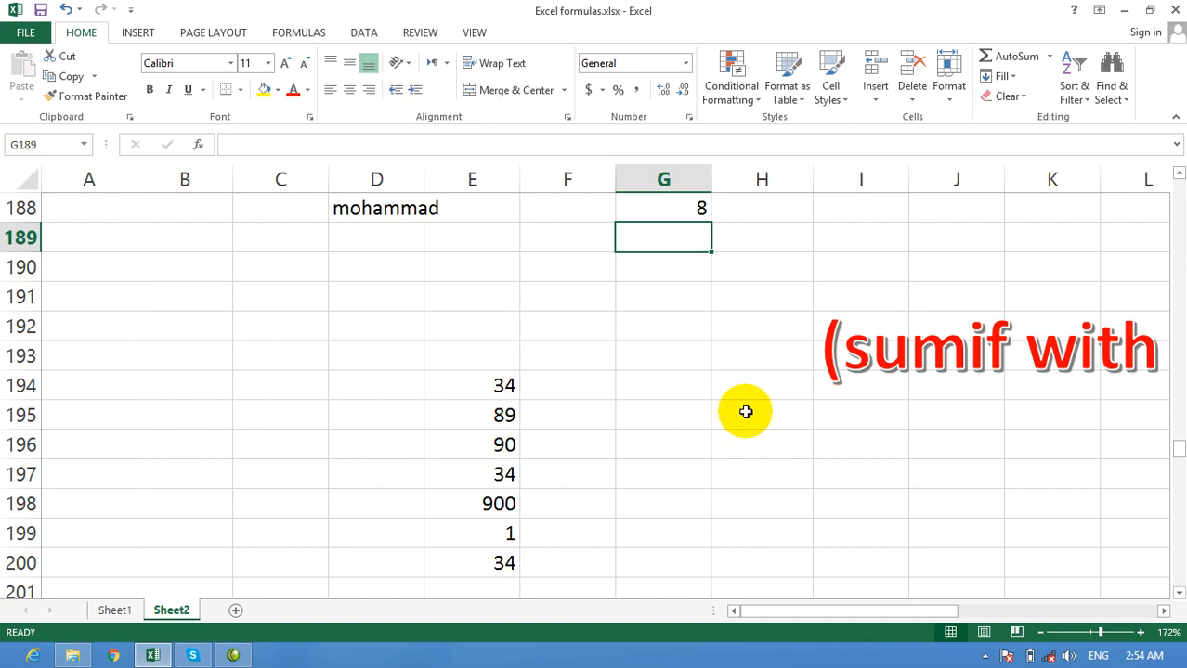
{"action": "left_click", "coordinate": [665, 379]}
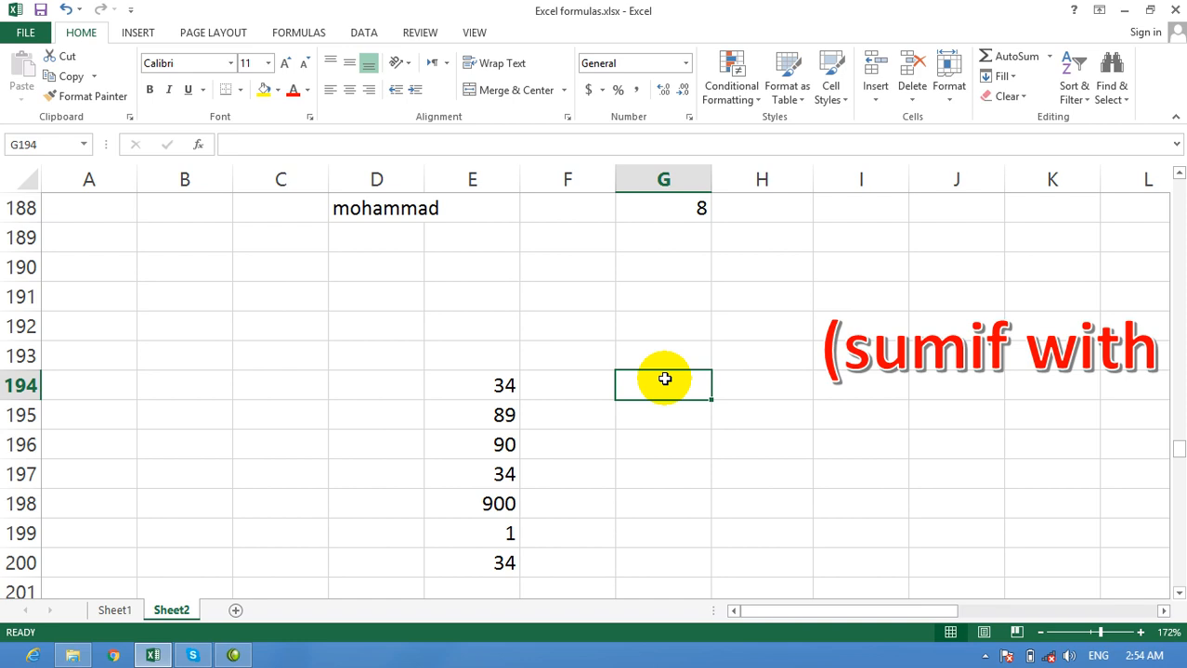
{"action": "type", "text": "=sumif"}
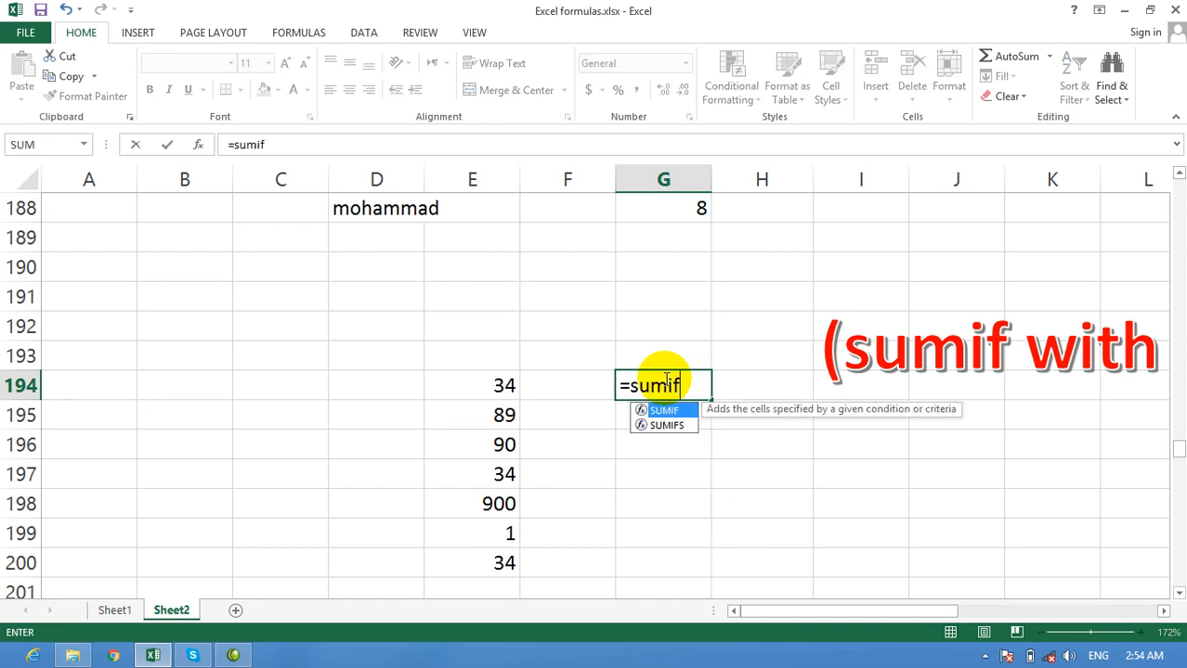
{"action": "type", "text": "("}
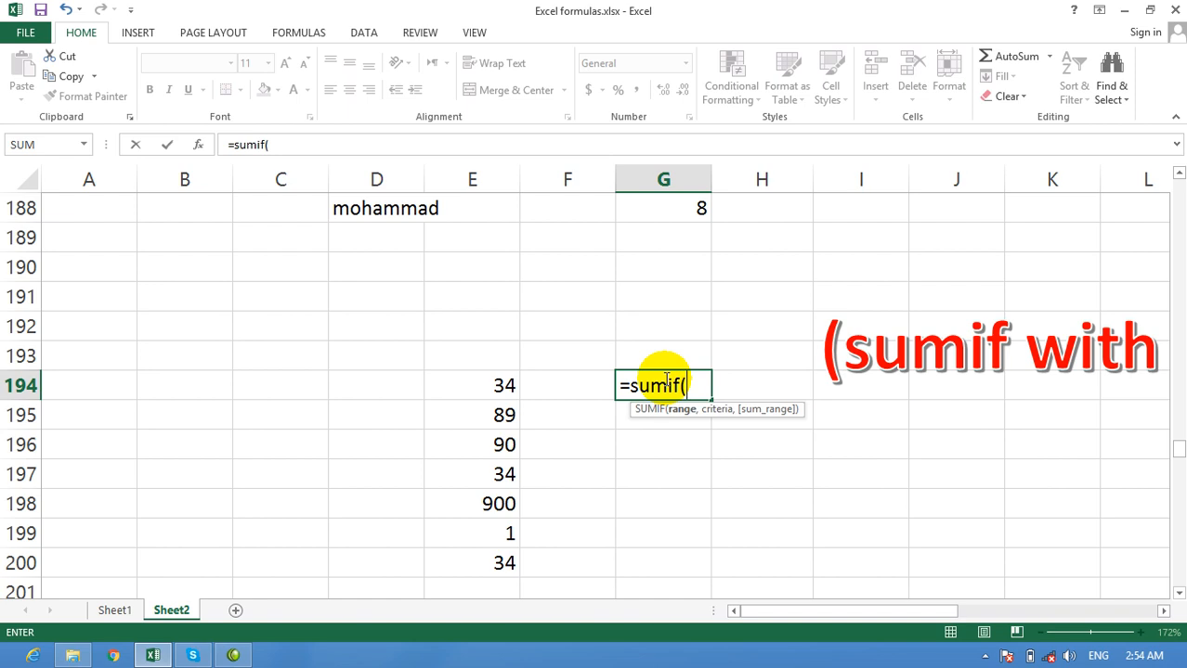
{"action": "key", "text": "Left"}
{"action": "key", "text": "Left"}
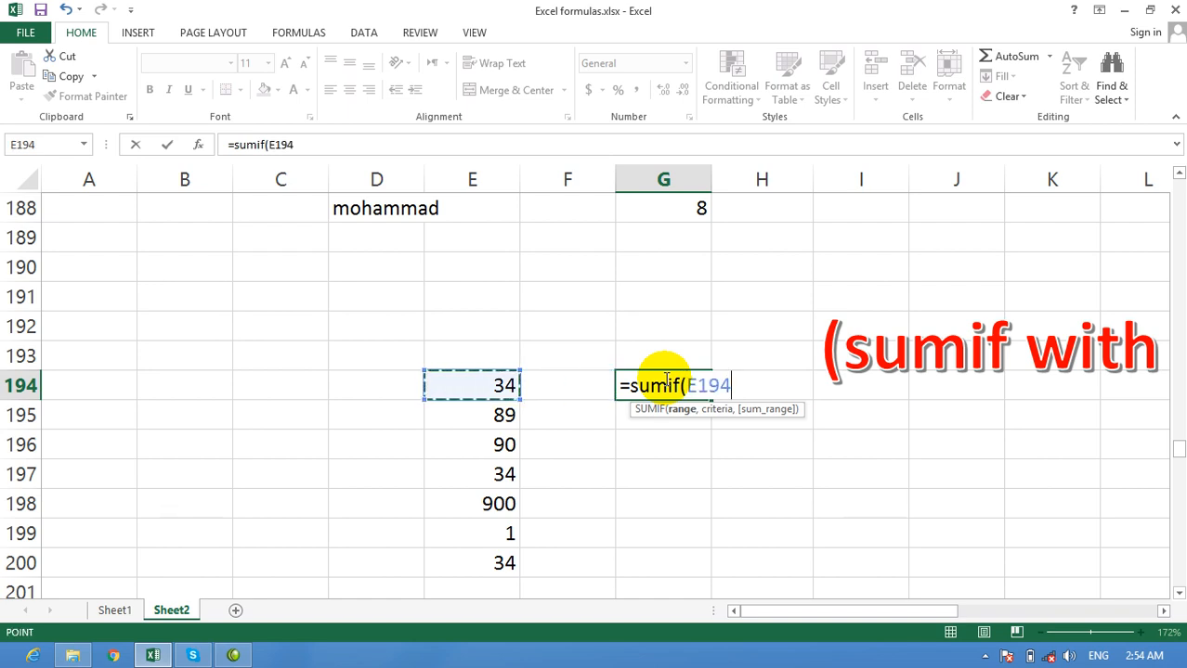
{"action": "key", "text": "shift+Down"}
{"action": "key", "text": "shift+Down"}
{"action": "key", "text": "shift+Down"}
{"action": "key", "text": "shift+Down"}
{"action": "key", "text": "shift+Down"}
{"action": "key", "text": "shift+Down"}
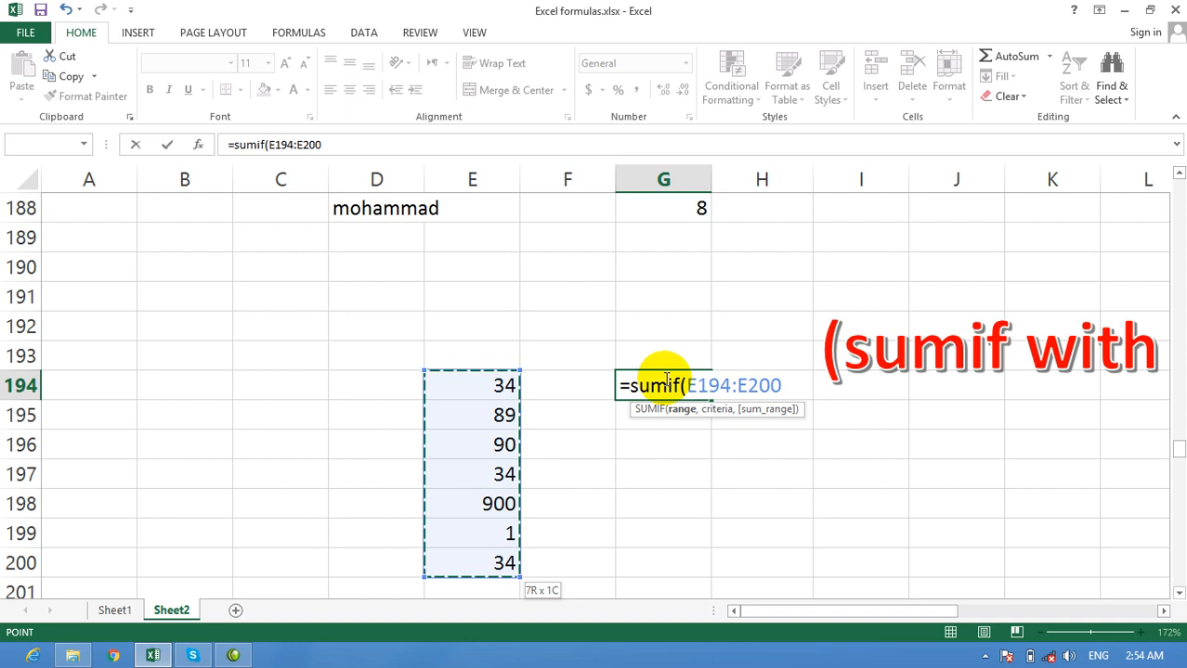
{"action": "type", "text": ","}
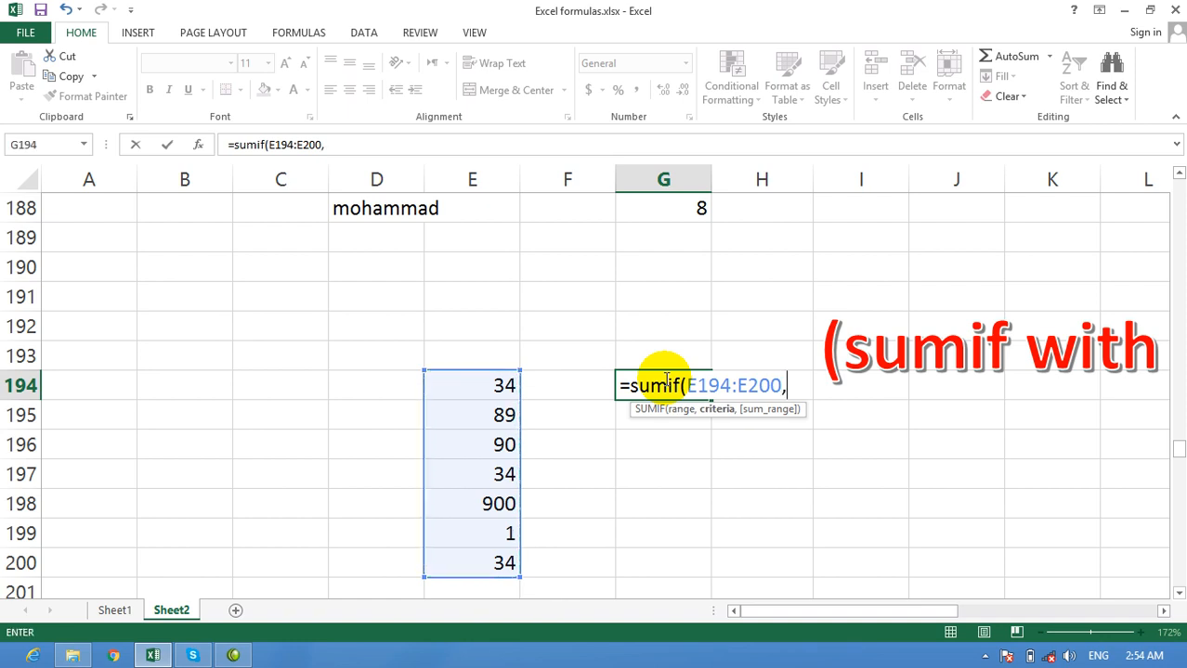
{"action": "type", "text": "\""}
{"action": "type", "text": "=34"}
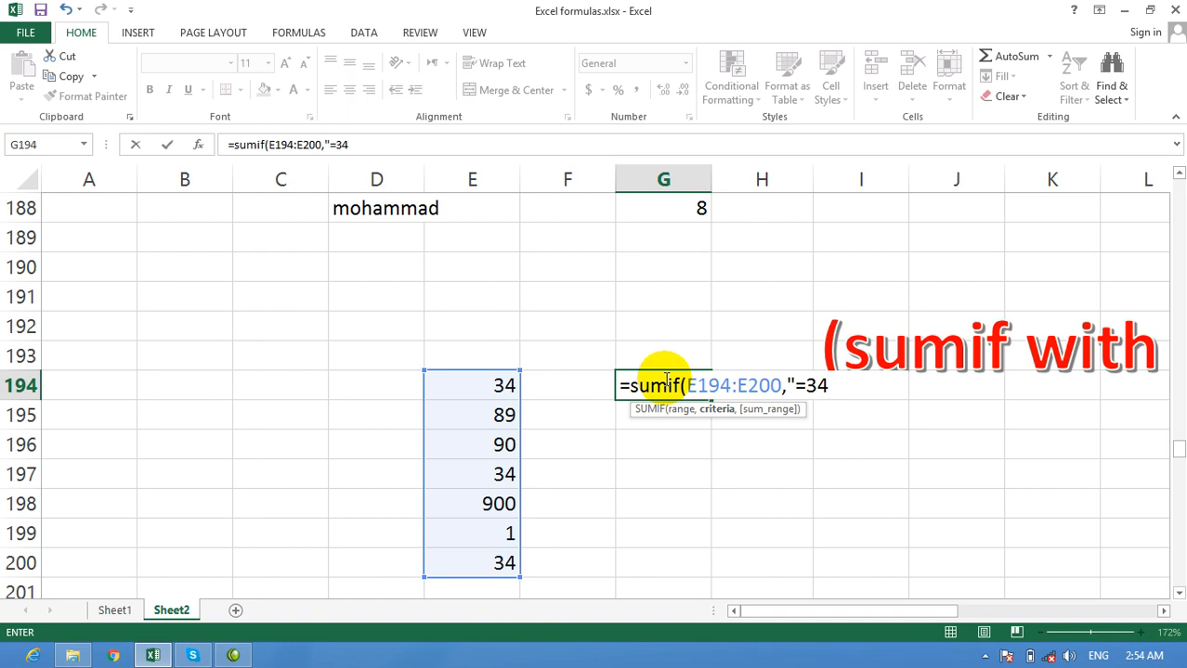
{"action": "type", "text": "\")"}
{"action": "key", "text": "ctrl+Return"}
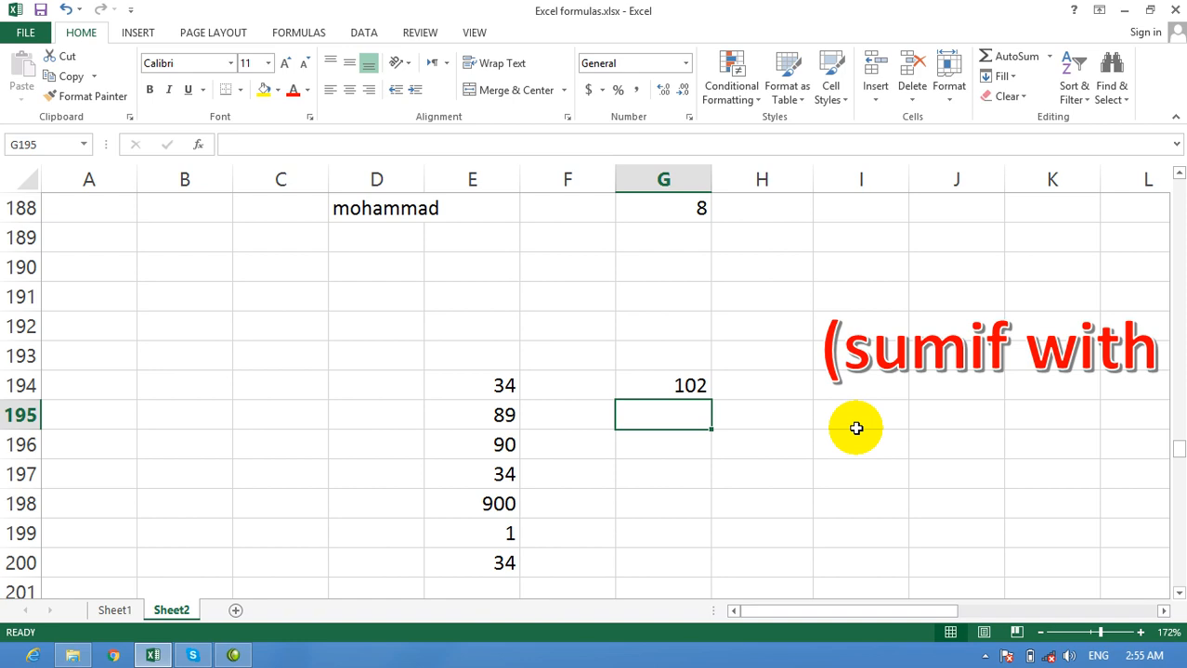
{"action": "left_click", "coordinate": [645, 384]}
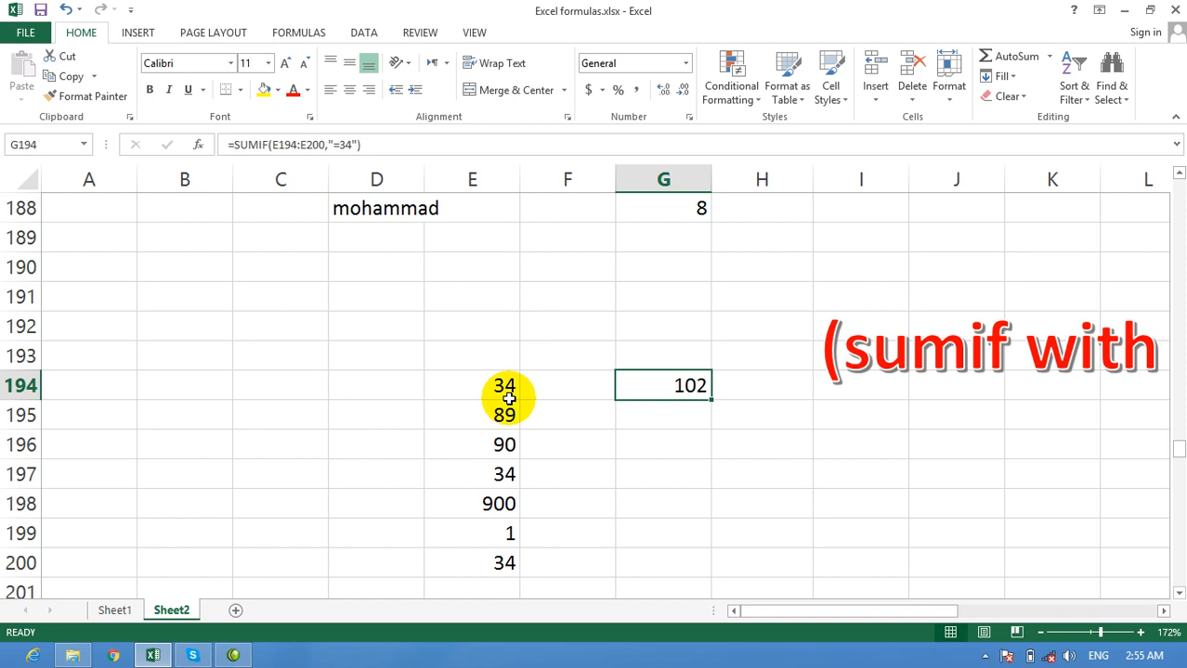
Step: Repeat the conditional sum in G195 by entering =SUMIF(E194:E200,"=34")
{"action": "left_click", "coordinate": [701, 415]}
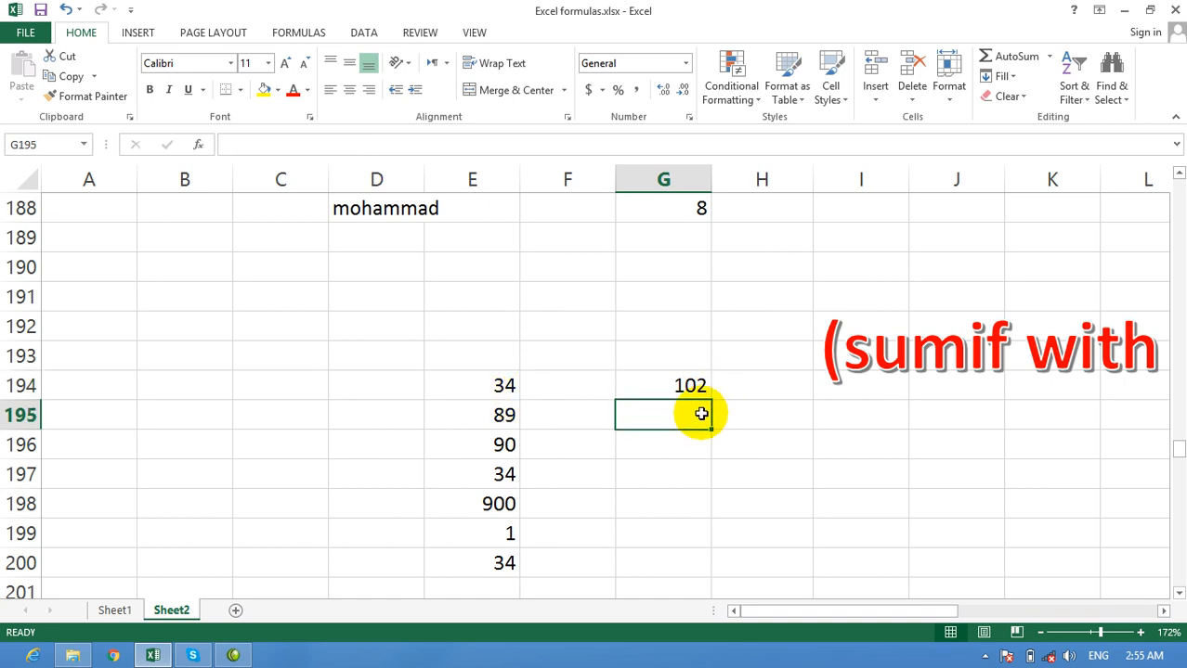
{"action": "type", "text": "="}
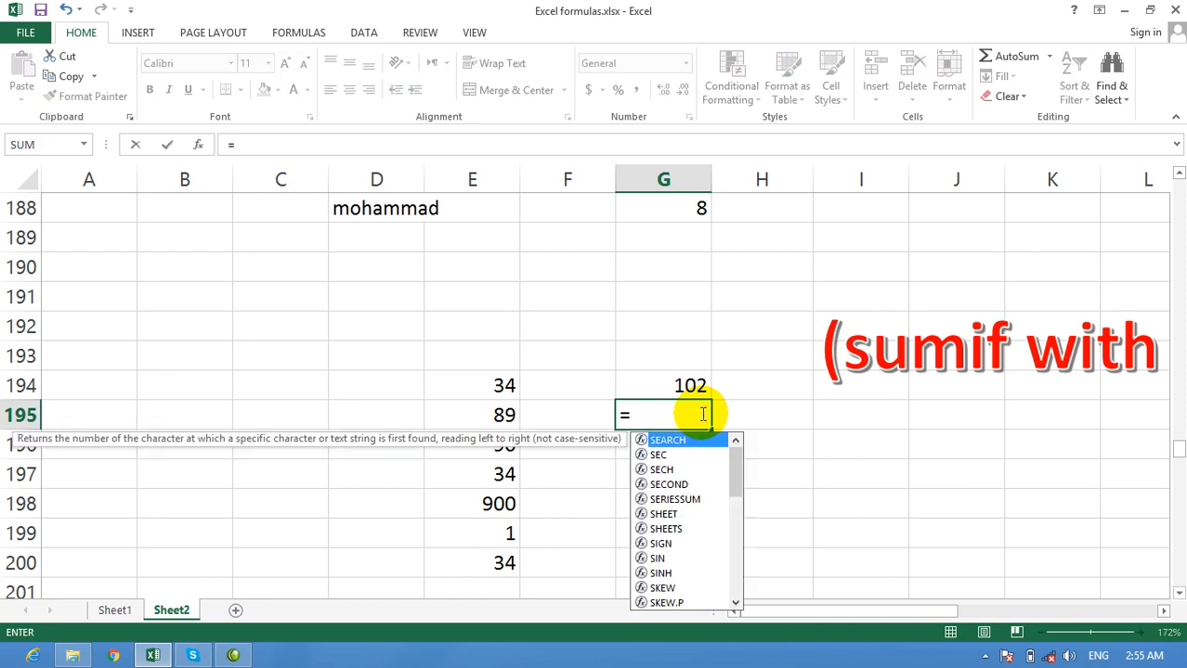
{"action": "type", "text": "sumif"}
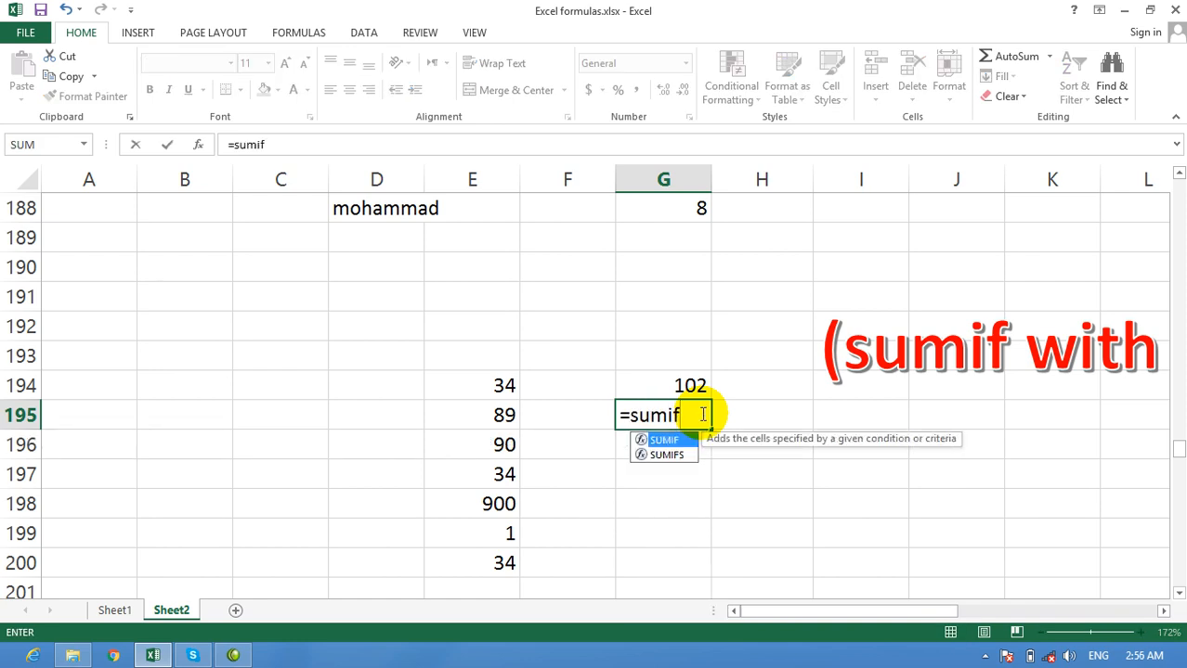
{"action": "type", "text": "("}
{"action": "key", "text": "Left"}
{"action": "key", "text": "Left"}
{"action": "key", "text": "Up"}
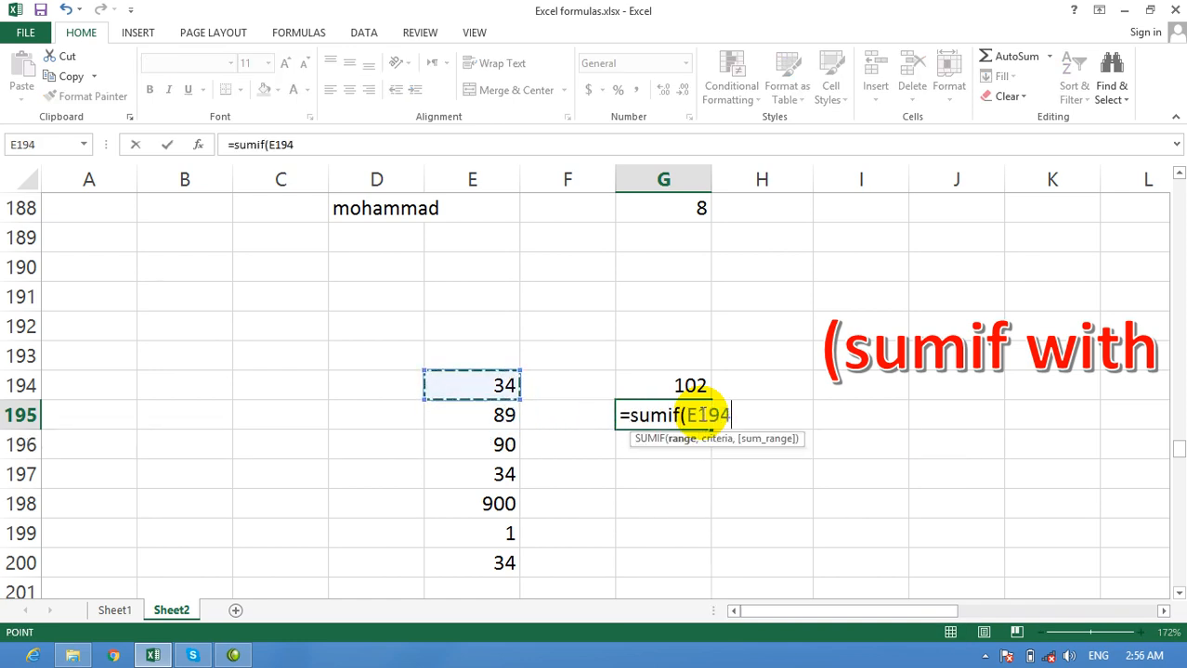
{"action": "key", "text": "shift+Down"}
{"action": "key", "text": "shift+Down"}
{"action": "key", "text": "shift+Down"}
{"action": "key", "text": "shift+Down"}
{"action": "key", "text": "shift+Down"}
{"action": "key", "text": "shift+Down"}
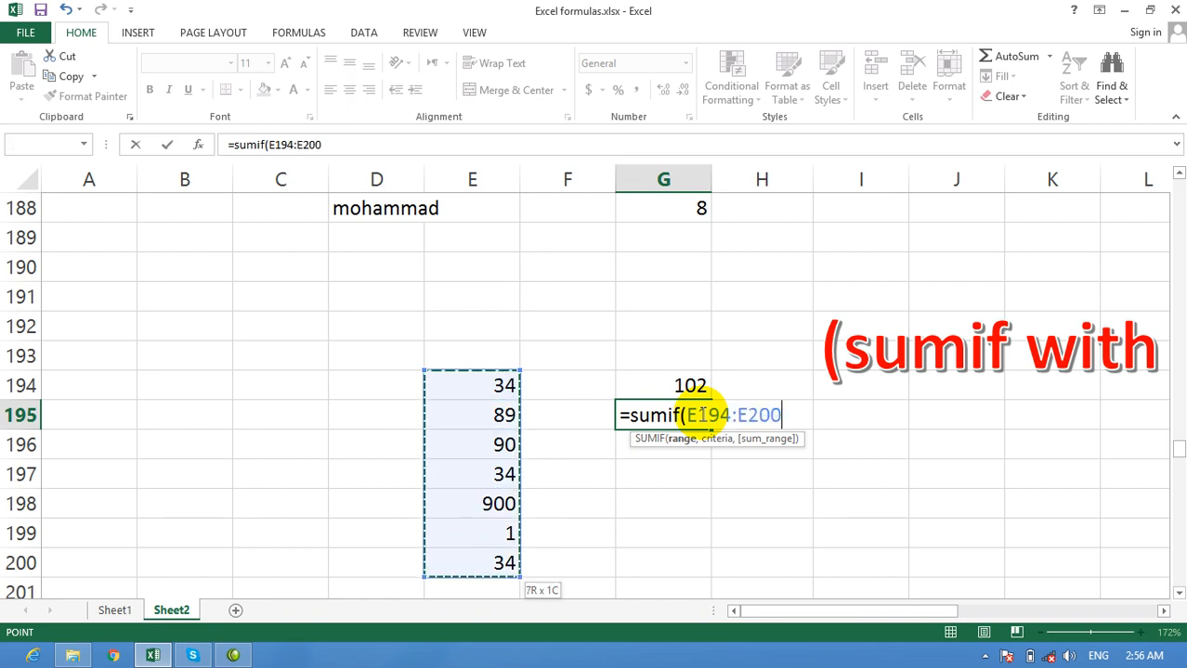
{"action": "type", "text": ",\"="}
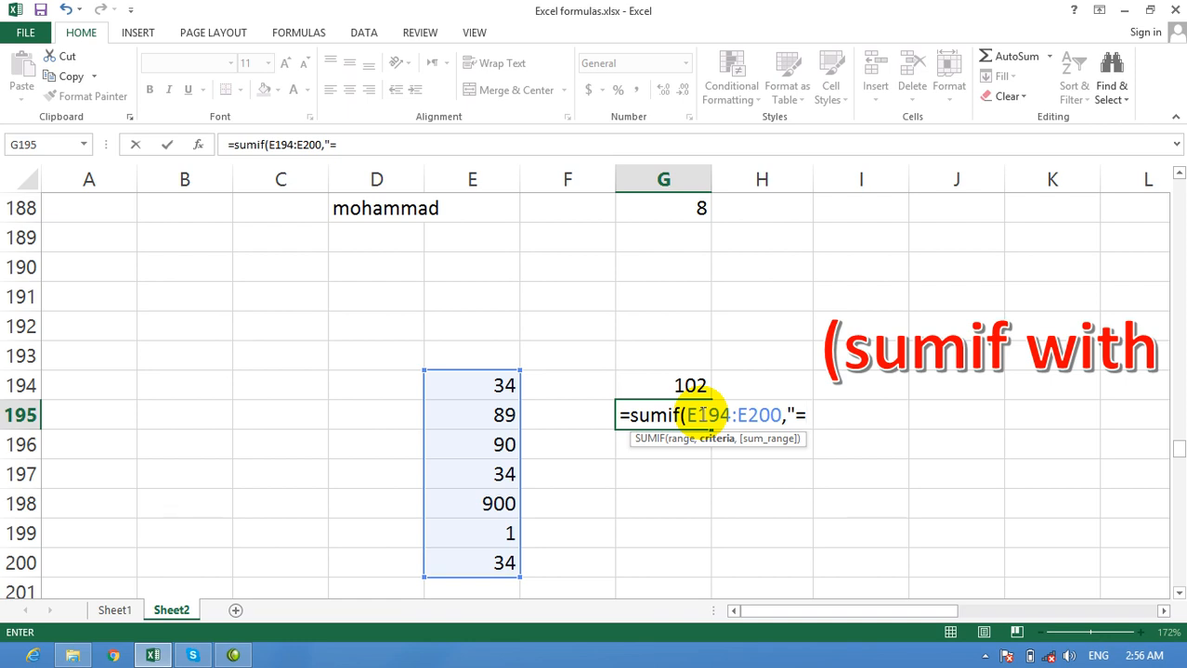
{"action": "type", "text": "34\")"}
{"action": "key", "text": "Return"}
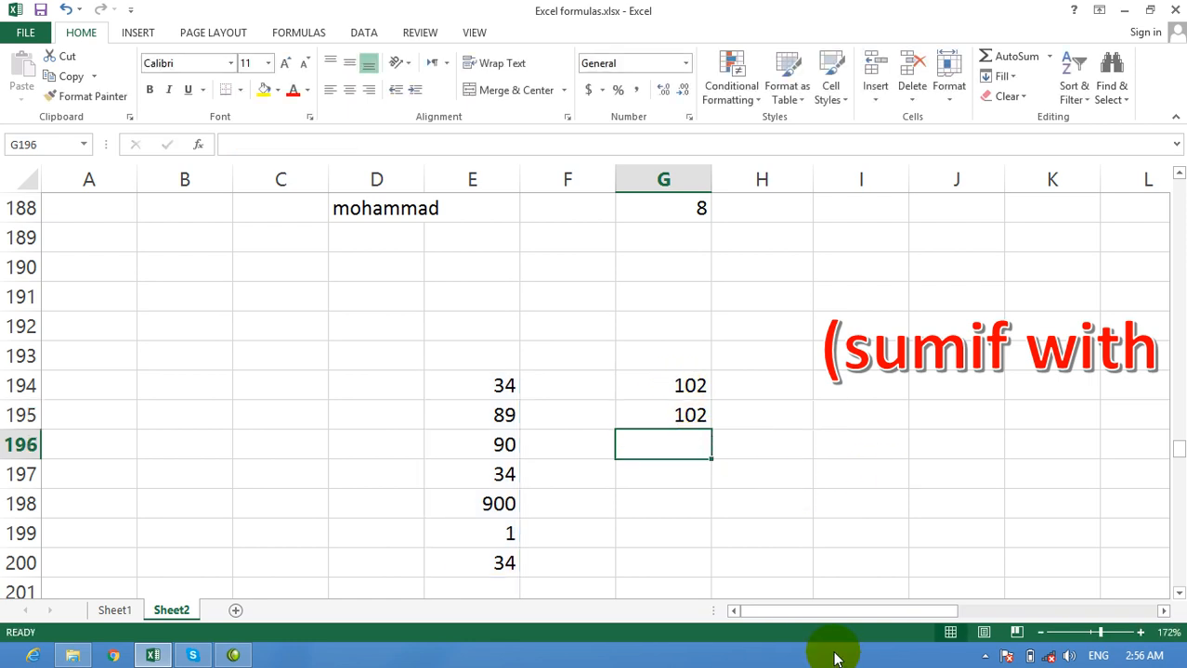
Step: In G210 of the "sumif with <>" section, enter =SUMIF(E210:E216,"<>34") and review the finished formula
{"action": "left_click_drag", "start_coordinate": [830, 610], "coordinate": [933, 610]}
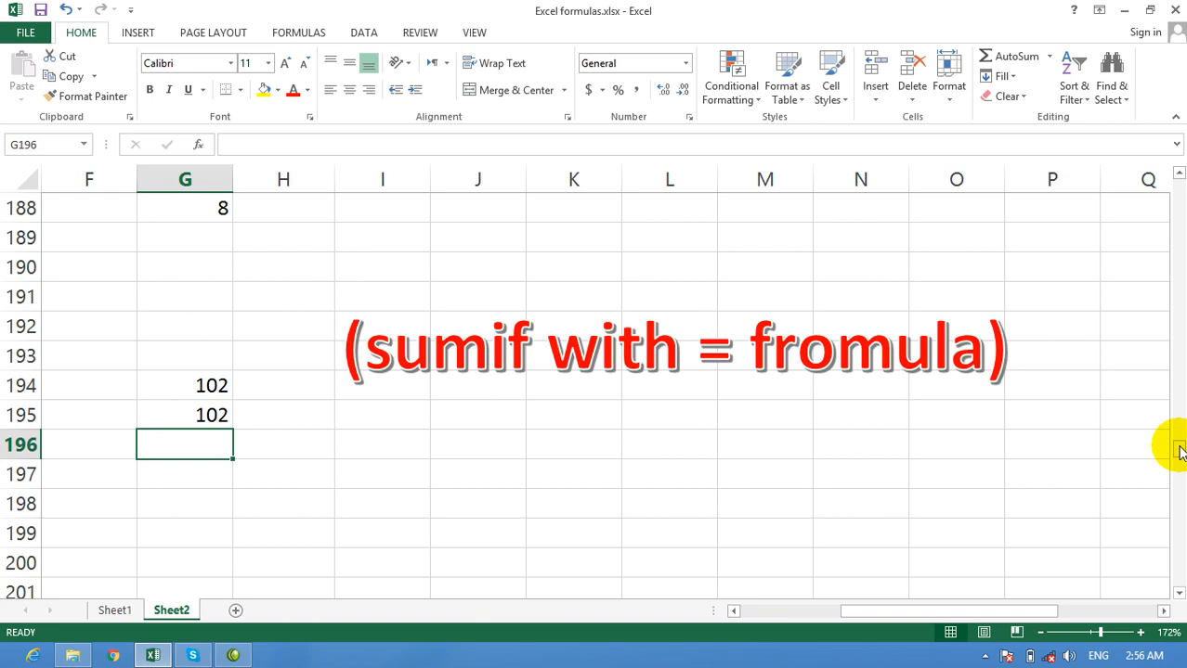
{"action": "left_click_drag", "start_coordinate": [1179, 453], "coordinate": [1177, 471]}
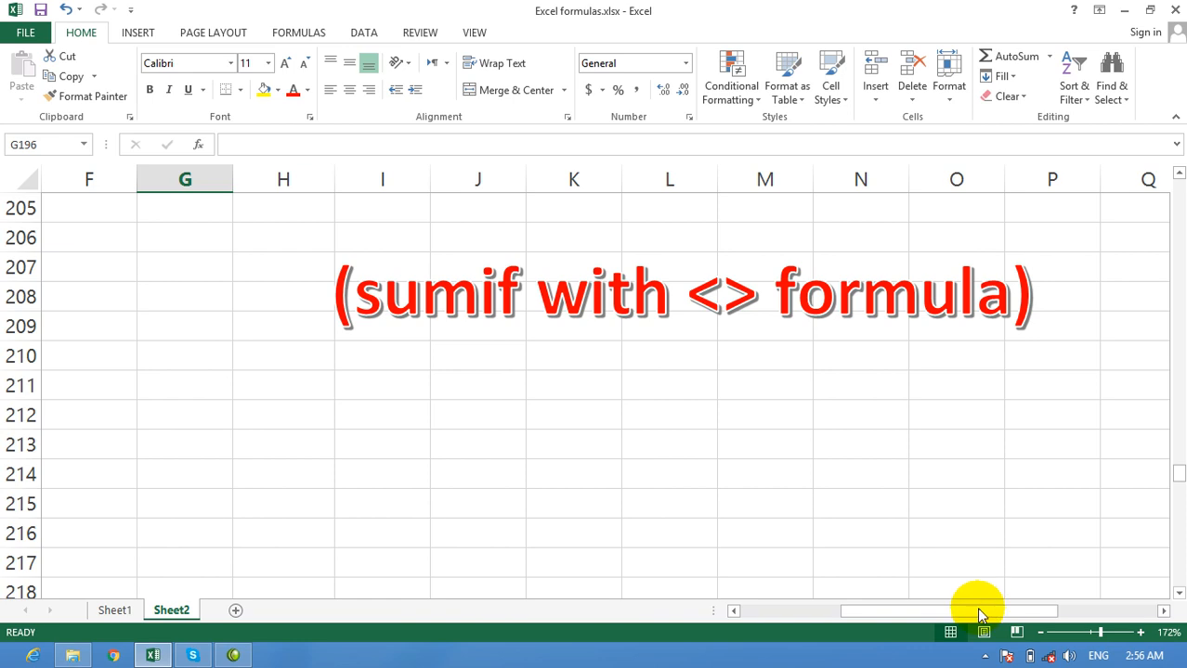
{"action": "left_click_drag", "start_coordinate": [975, 608], "coordinate": [891, 618]}
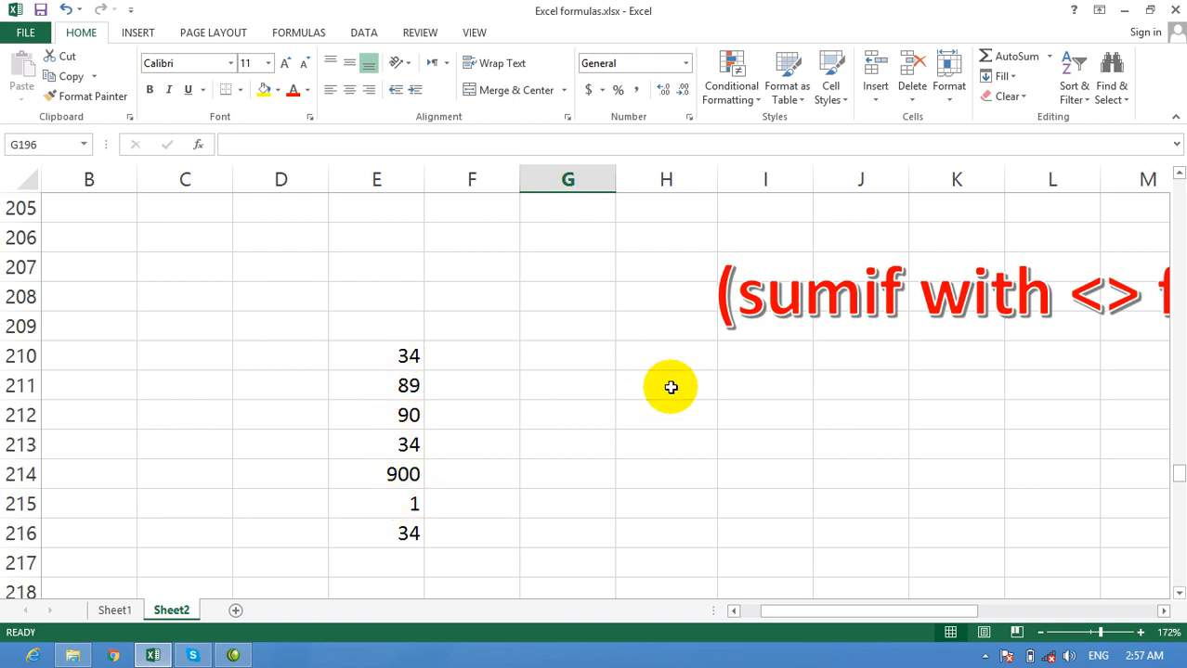
{"action": "left_click", "coordinate": [597, 362]}
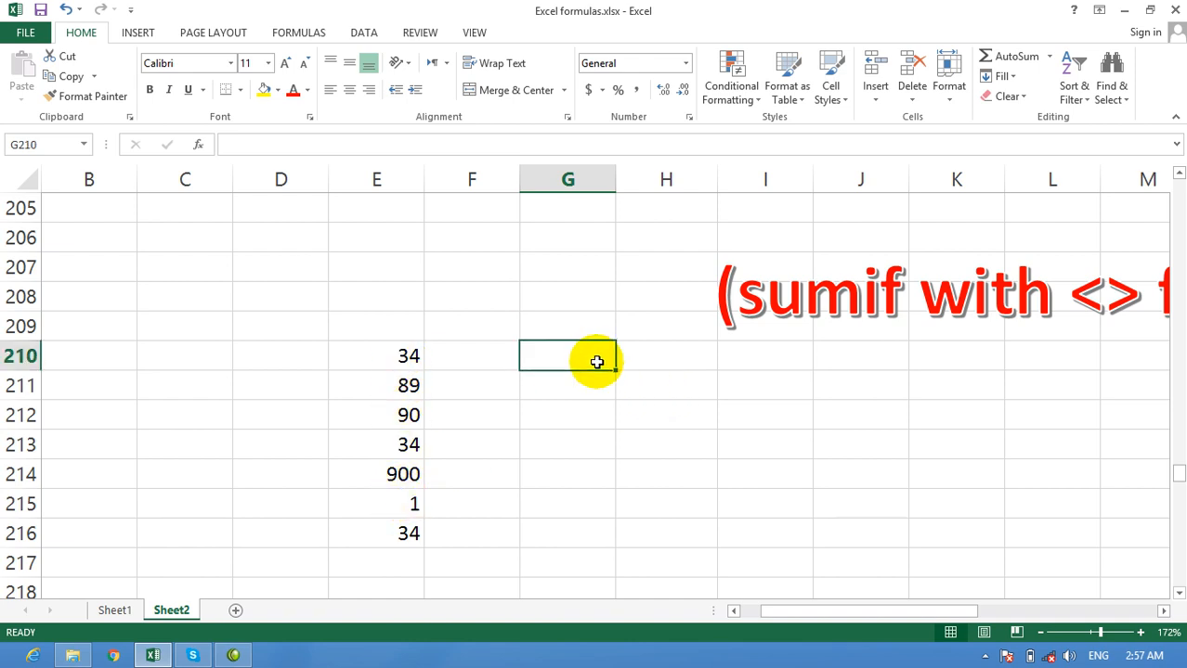
{"action": "type", "text": "=sim"}
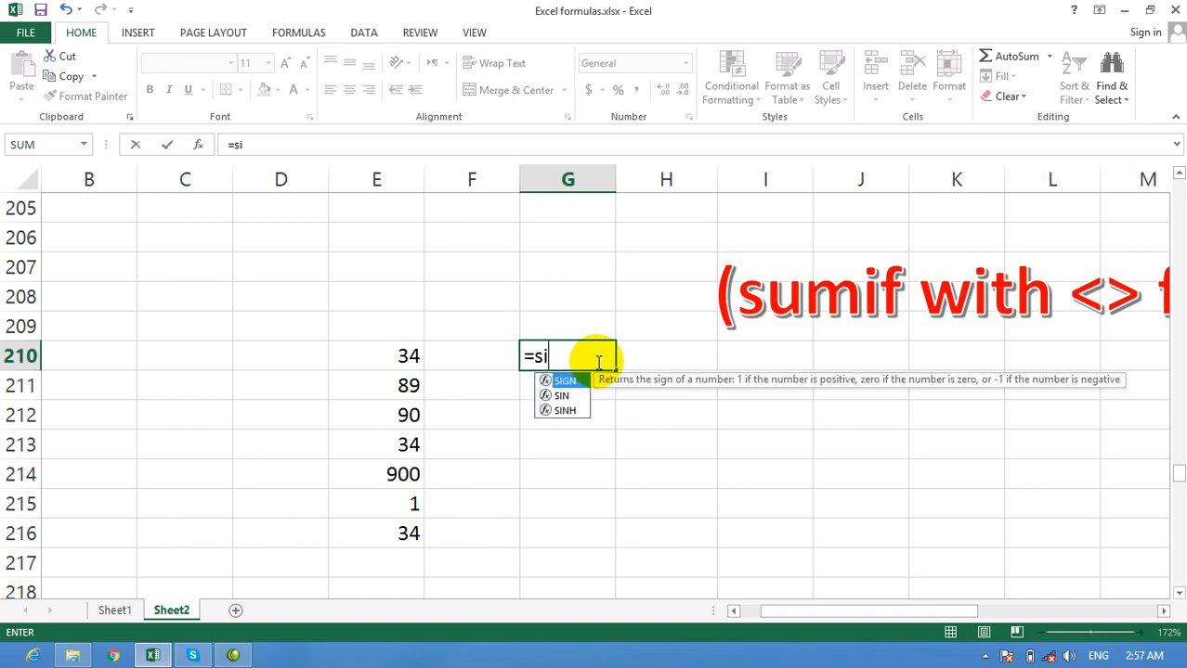
{"action": "key", "text": "BackSpace"}
{"action": "key", "text": "BackSpace"}
{"action": "type", "text": "um"}
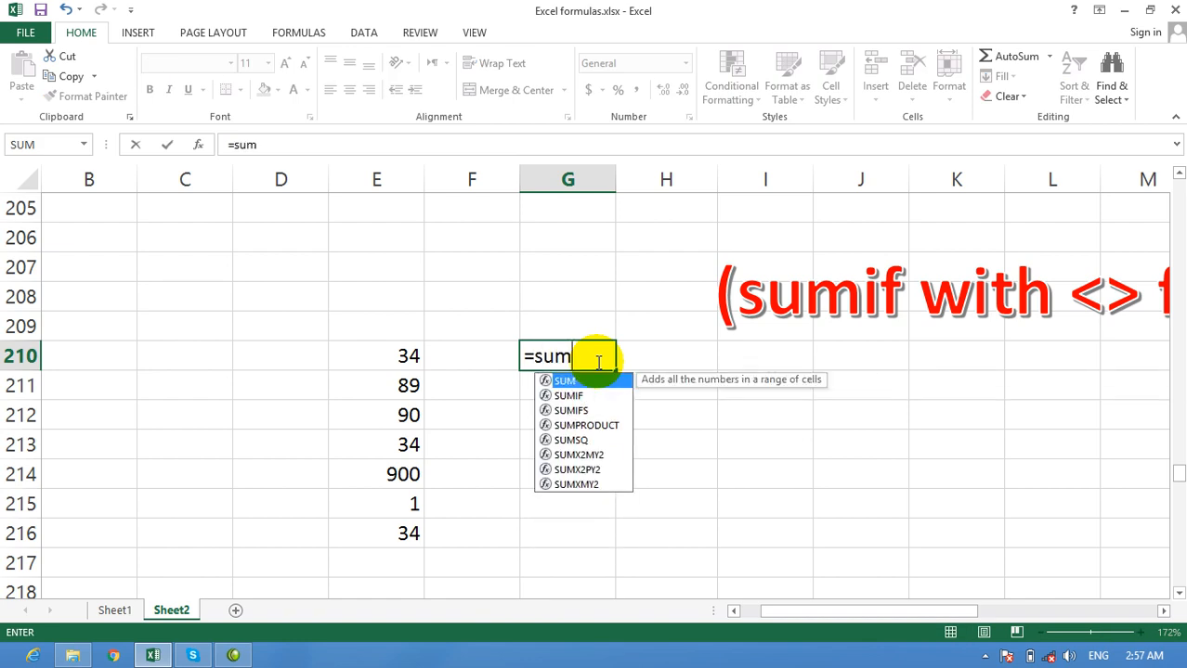
{"action": "type", "text": "if("}
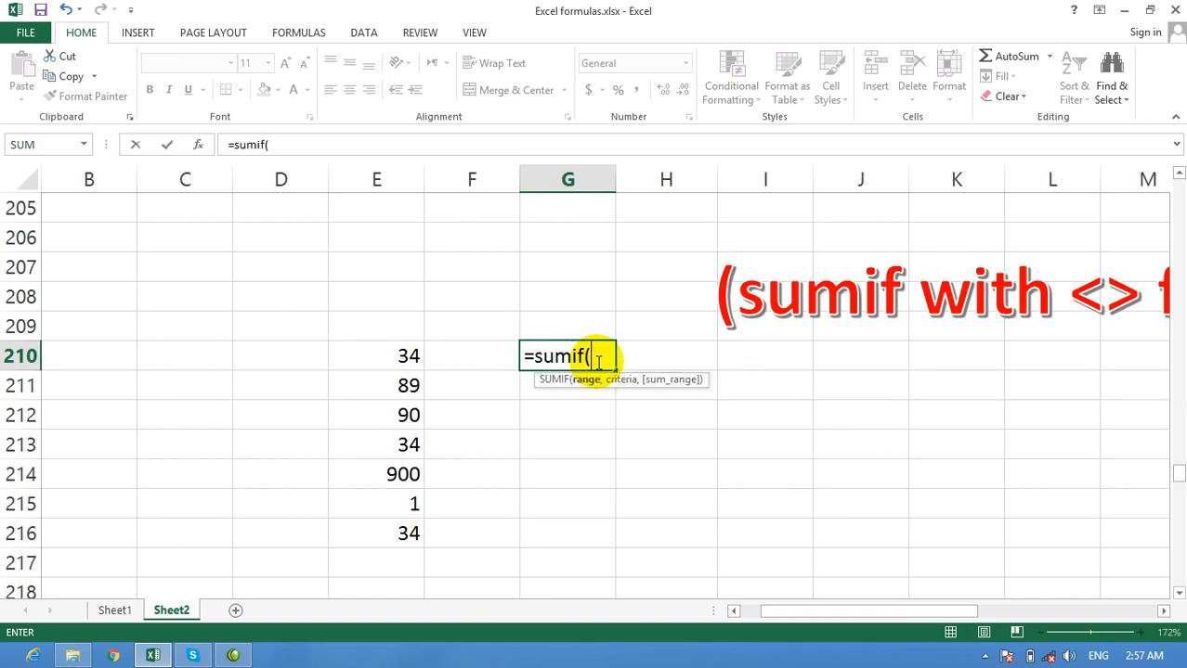
{"action": "key", "text": "Left"}
{"action": "key", "text": "Left"}
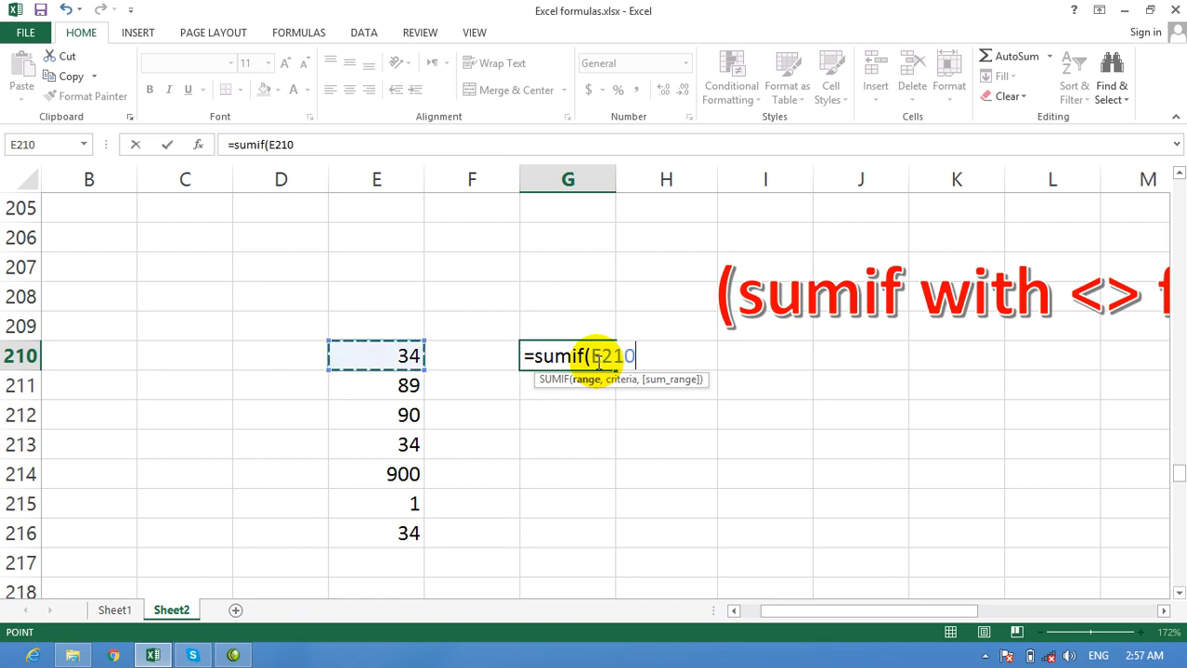
{"action": "key", "text": "shift+Down"}
{"action": "key", "text": "shift+Down"}
{"action": "key", "text": "shift+Down"}
{"action": "key", "text": "shift+Down"}
{"action": "key", "text": "shift+Down"}
{"action": "key", "text": "shift+Down"}
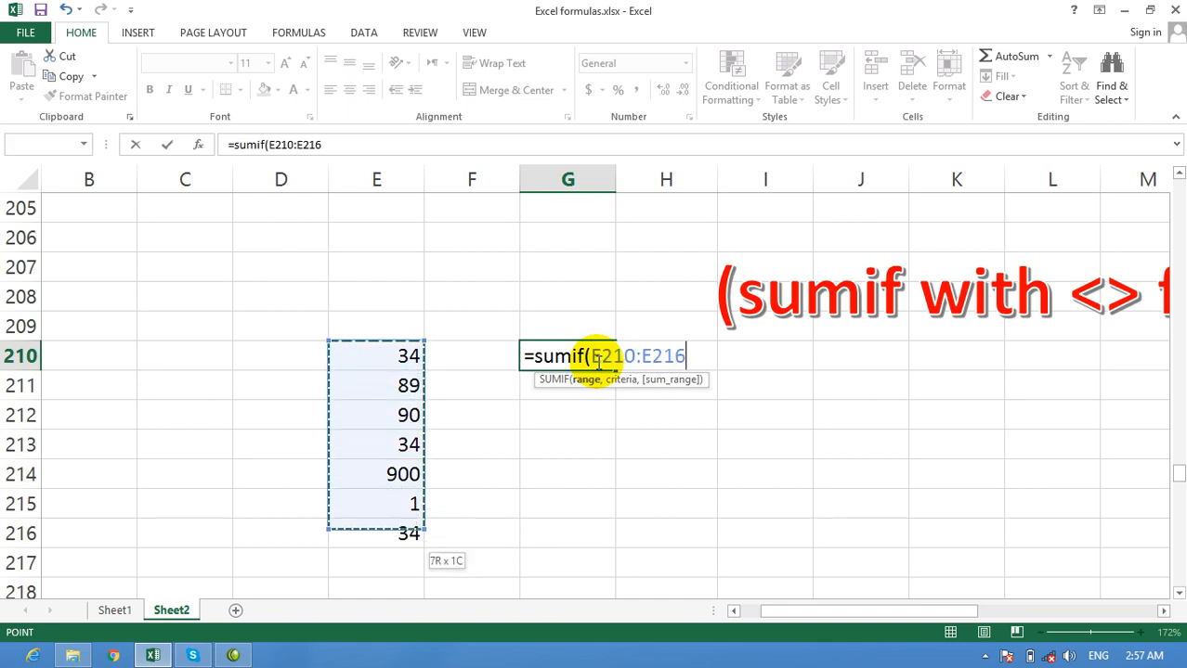
{"action": "type", "text": ",\""}
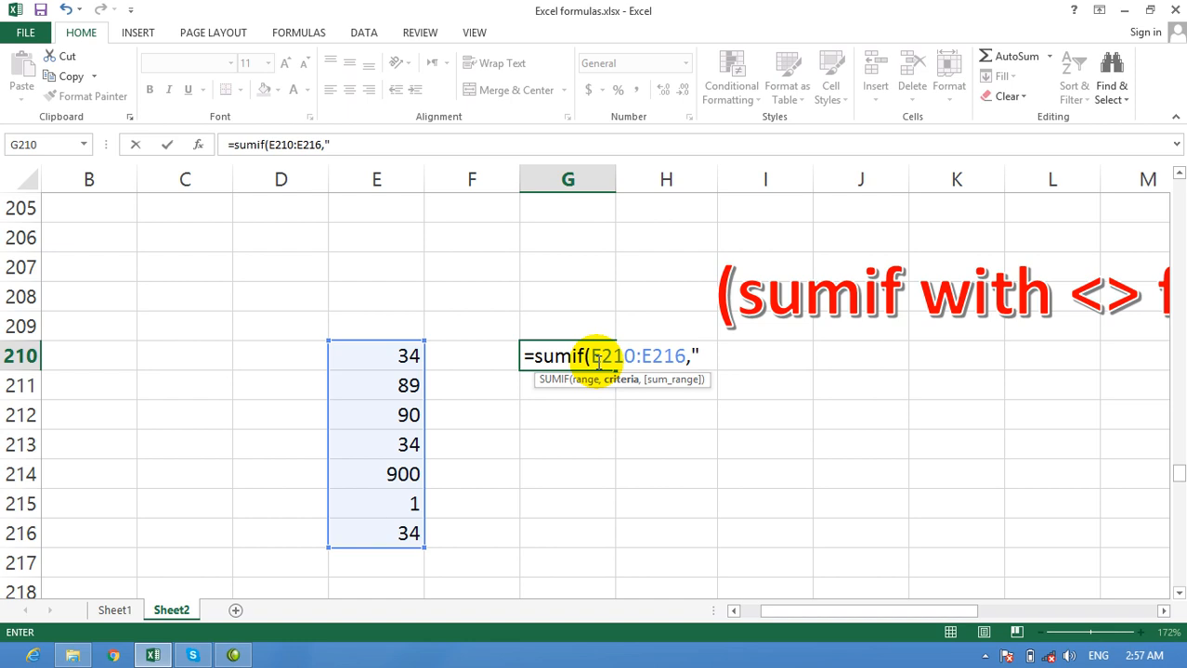
{"action": "type", "text": "<>"}
{"action": "type", "text": "34\""}
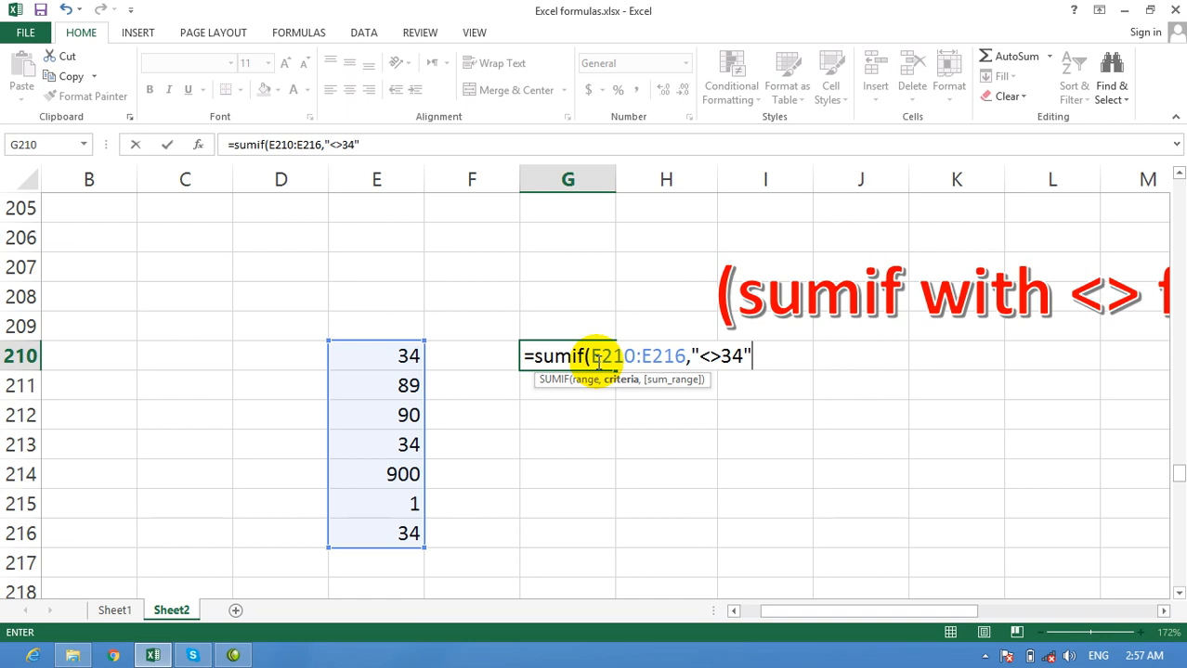
{"action": "type", "text": ")"}
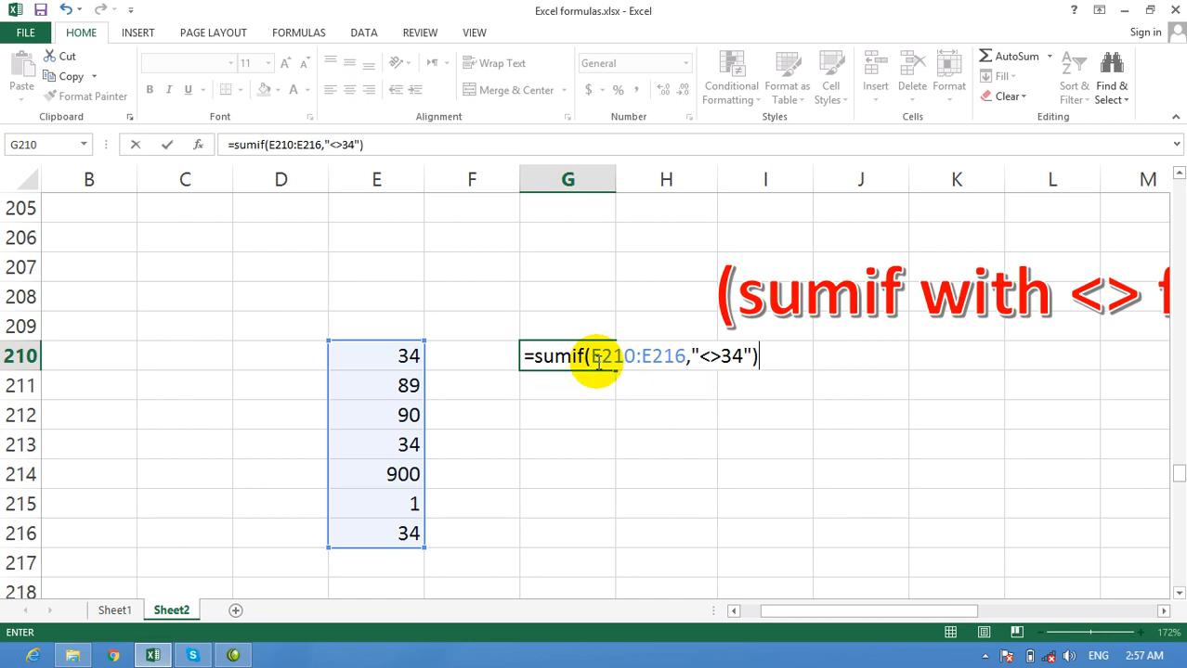
{"action": "key", "text": "Return"}
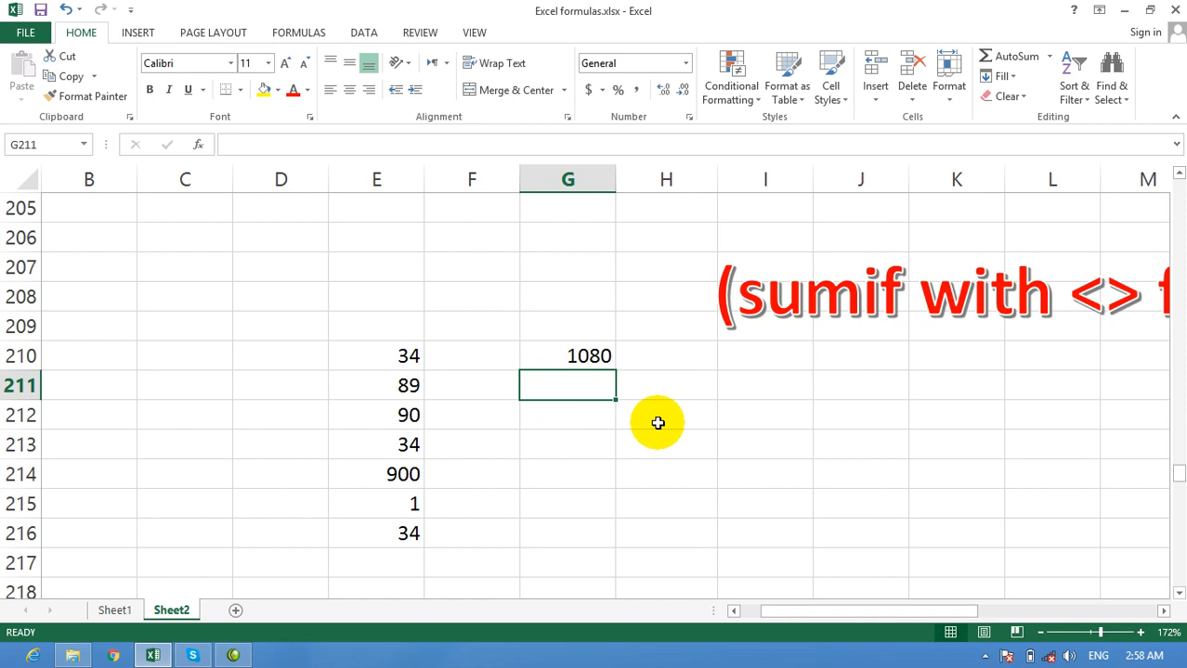
{"action": "left_click", "coordinate": [591, 355]}
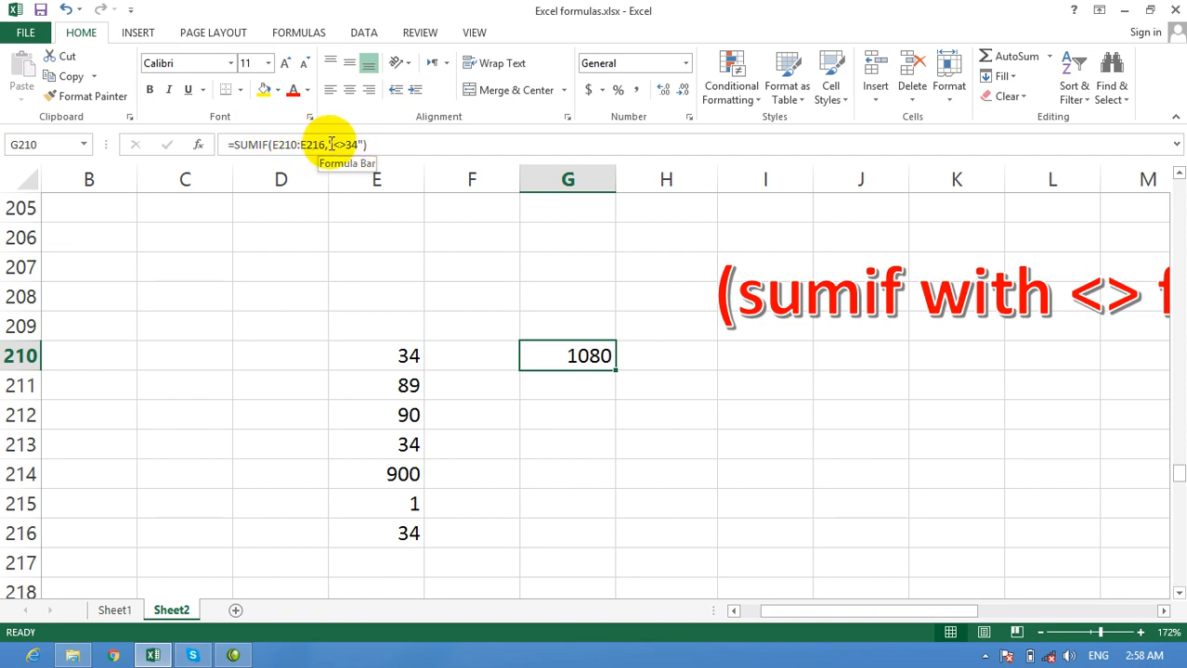
{"action": "left_click", "coordinate": [561, 429]}
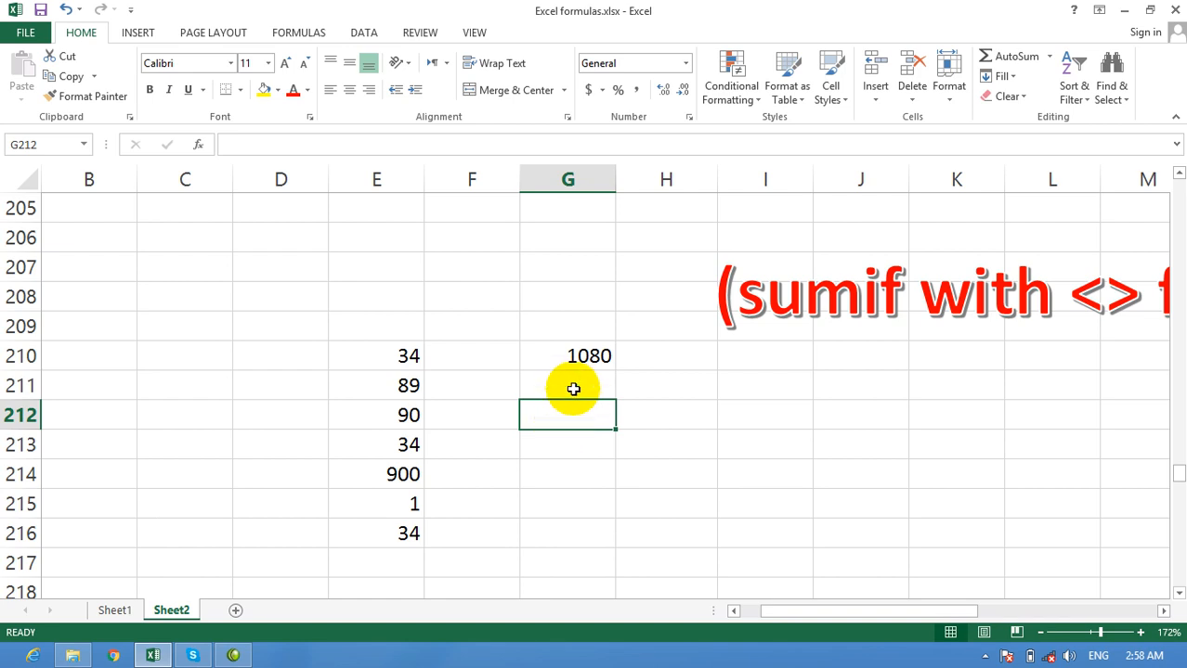
{"action": "left_click", "coordinate": [579, 354]}
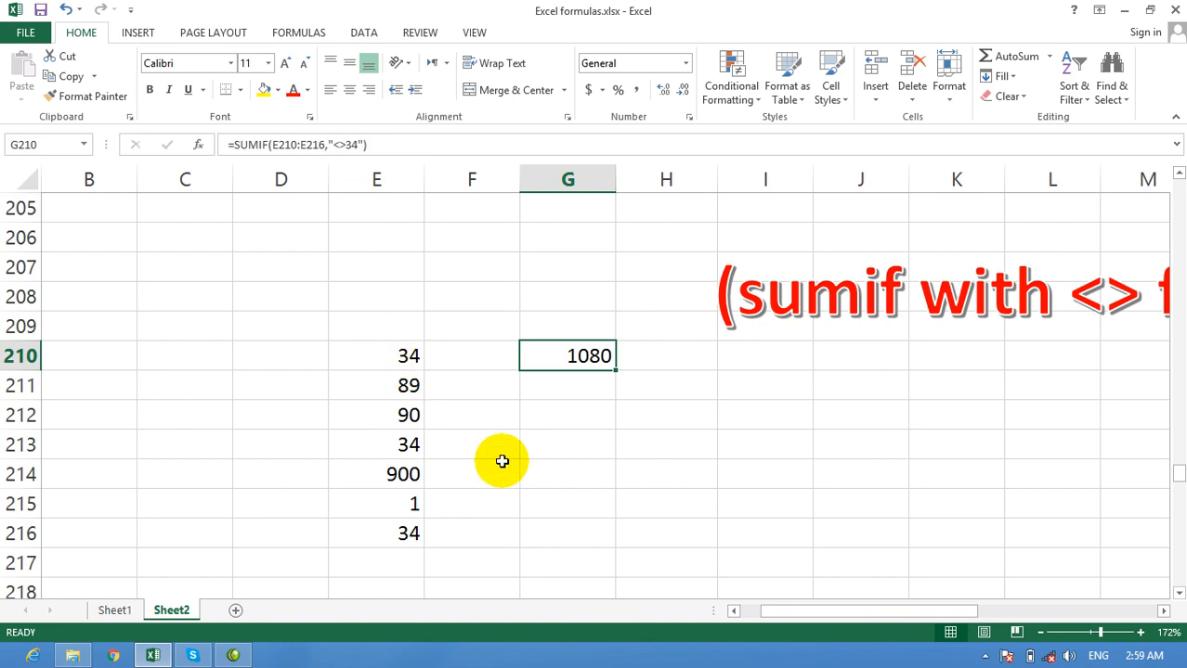
Step: Repeat the not-equal conditional sum in G211 by entering =SUMIF(E210:E216,"<>34")
{"action": "left_click", "coordinate": [595, 392]}
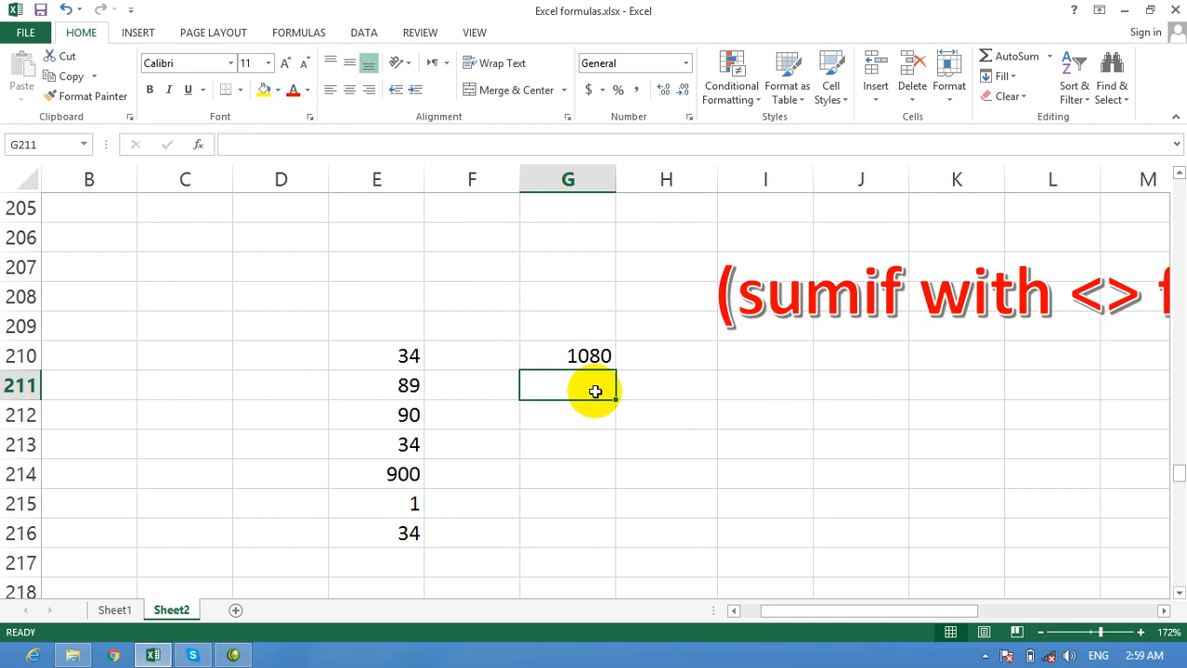
{"action": "type", "text": "=s"}
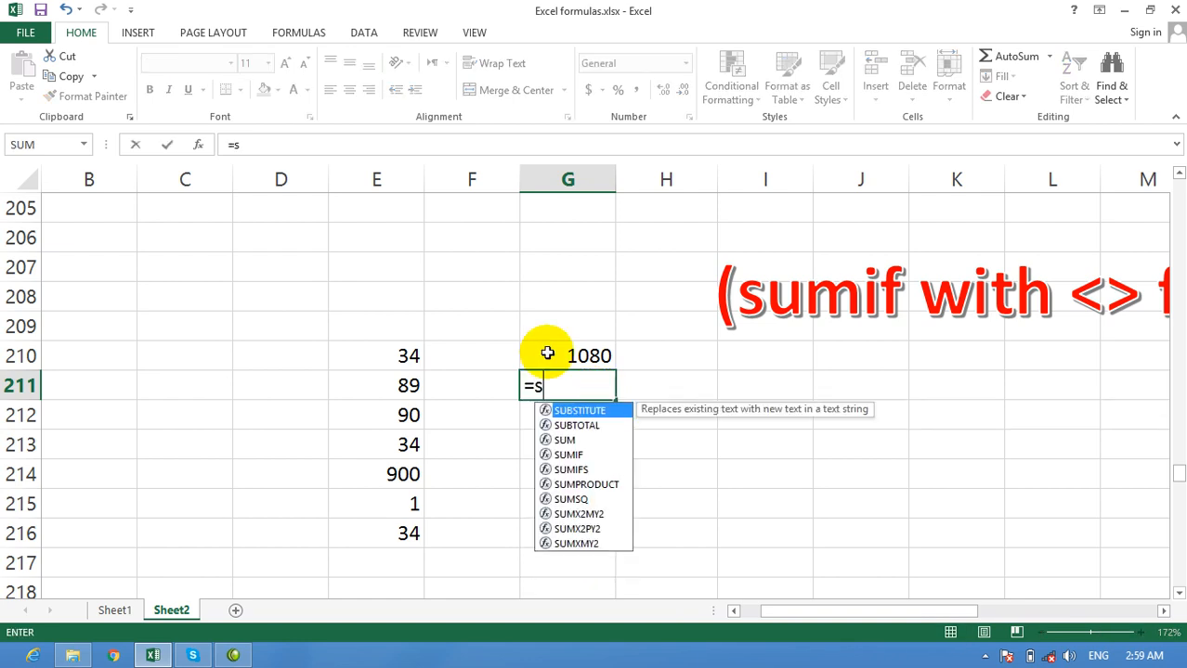
{"action": "type", "text": "umif"}
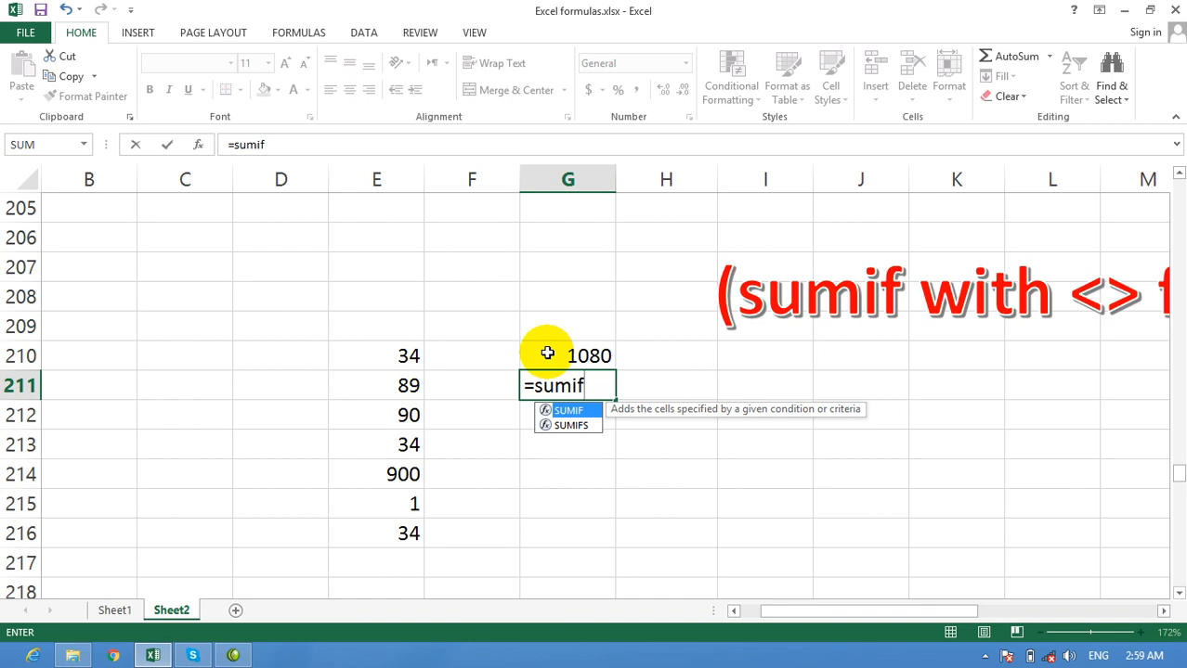
{"action": "type", "text": "("}
{"action": "key", "text": "Left"}
{"action": "key", "text": "Left"}
{"action": "key", "text": "Up"}
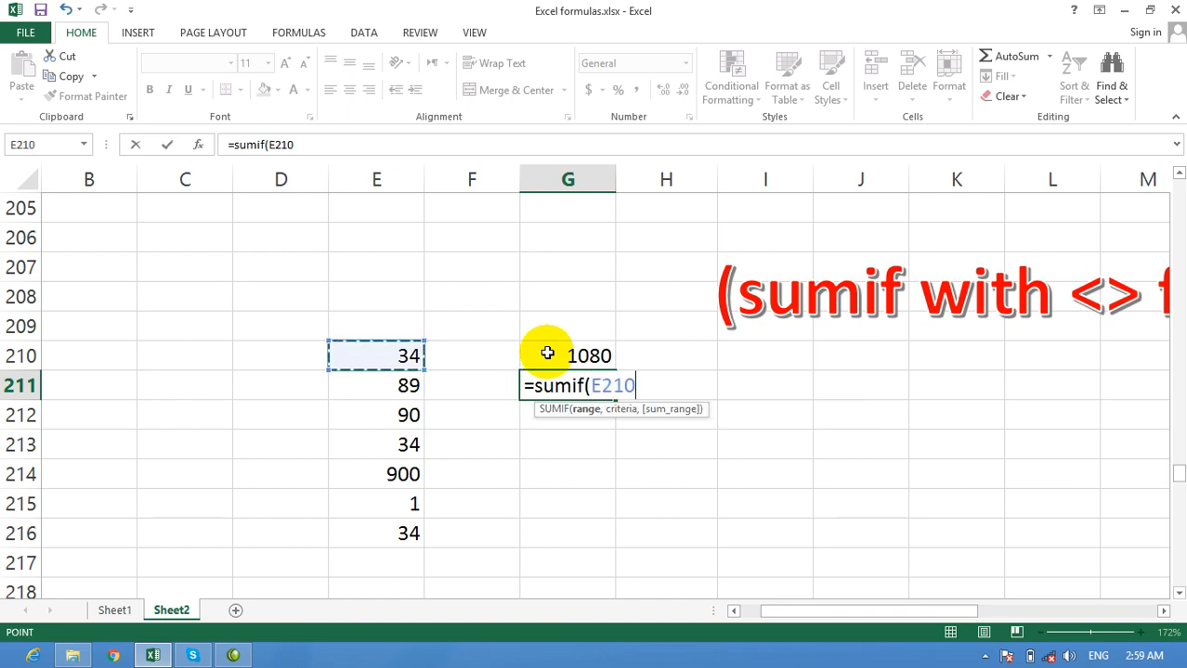
{"action": "key", "text": "shift+Down"}
{"action": "key", "text": "shift+Down"}
{"action": "key", "text": "shift+Down"}
{"action": "key", "text": "shift+Down"}
{"action": "key", "text": "shift+Down"}
{"action": "key", "text": "shift+Down"}
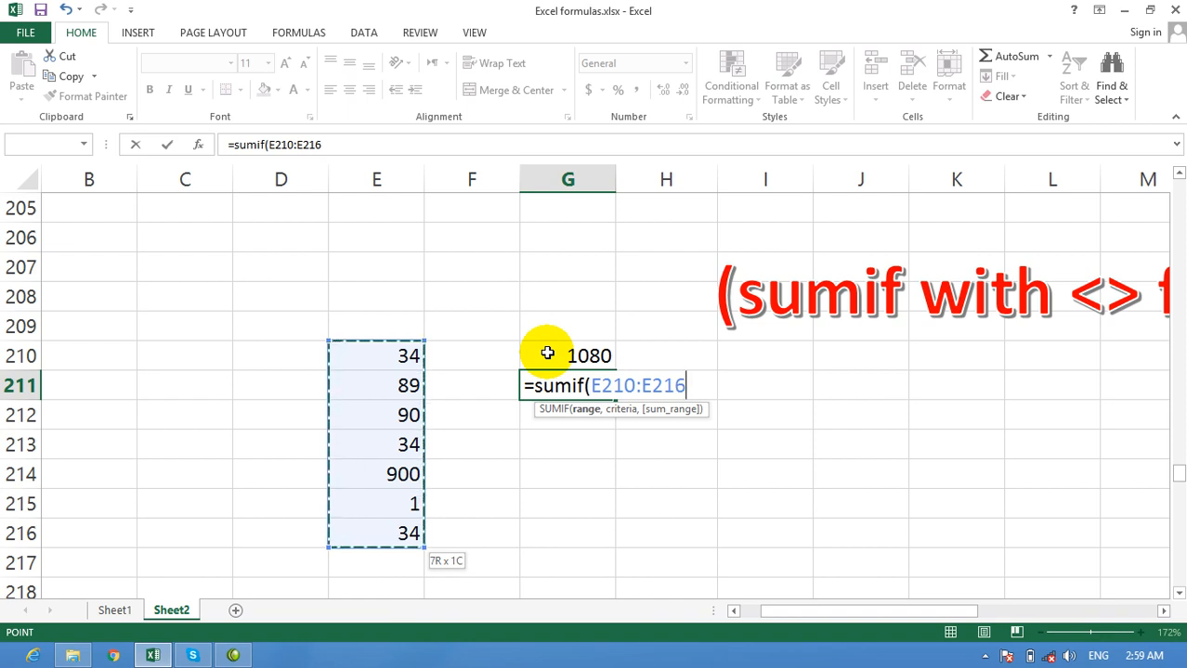
{"action": "type", "text": ",\""}
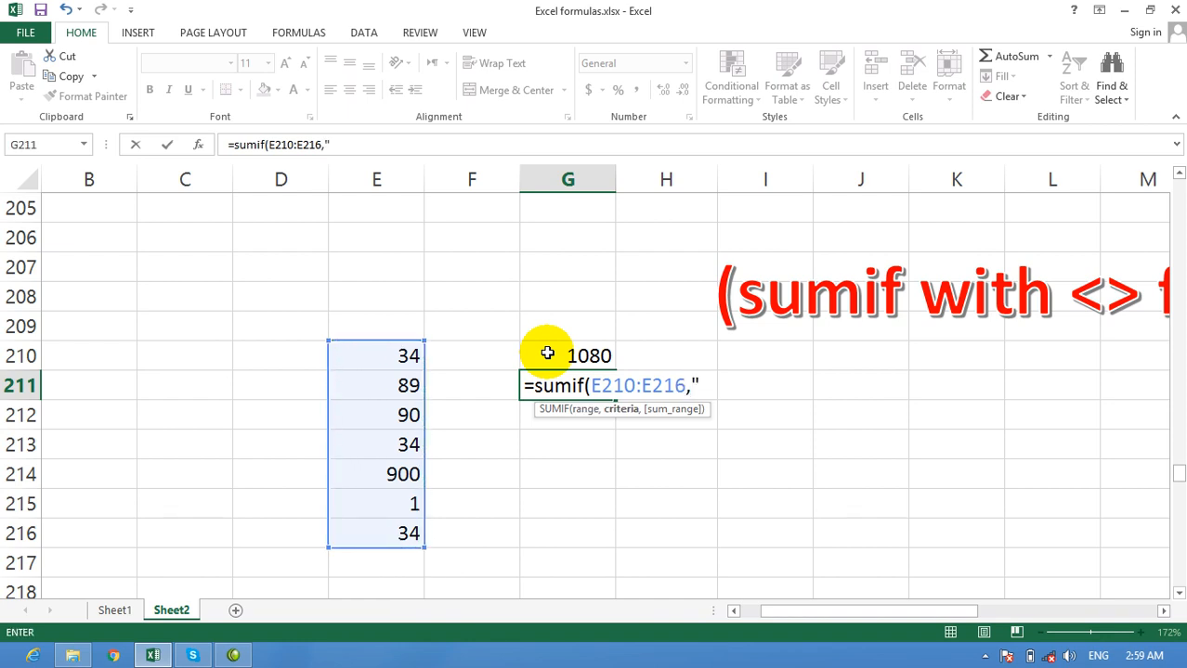
{"action": "type", "text": "<>34\")"}
{"action": "key", "text": "Return"}
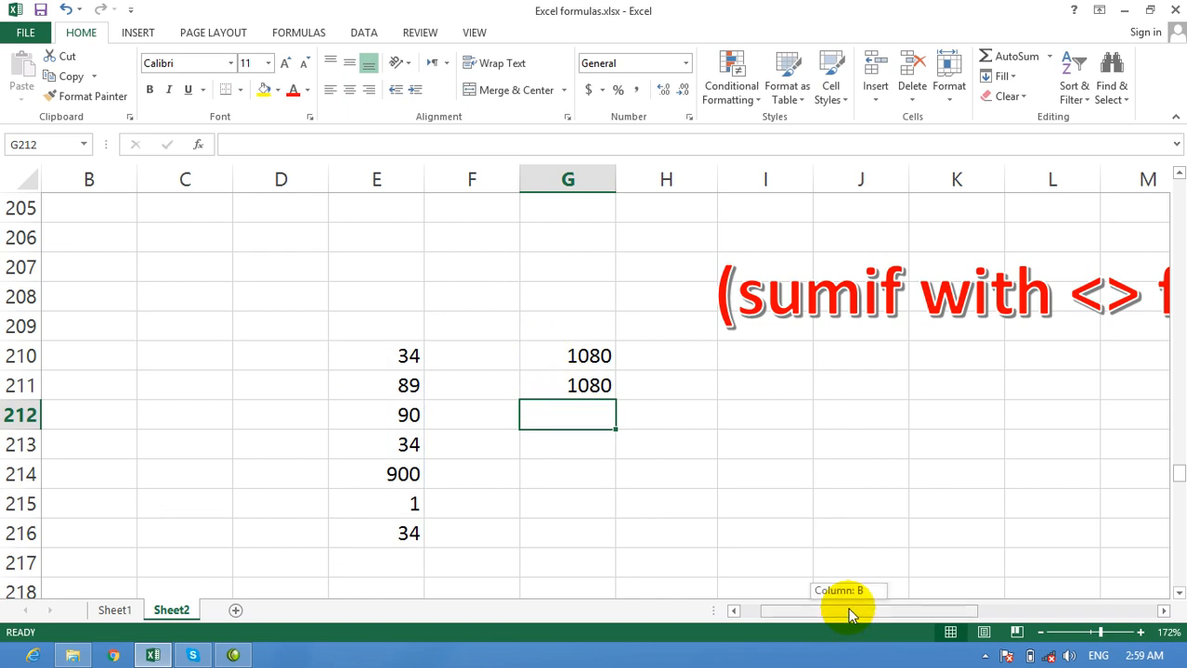
Step: At 100% zoom, compare the SUMIF formula with = in G195 against the one with <> in G210
{"action": "left_click_drag", "start_coordinate": [1103, 637], "coordinate": [1090, 633]}
{"action": "left_click_drag", "start_coordinate": [1177, 471], "coordinate": [1178, 446]}
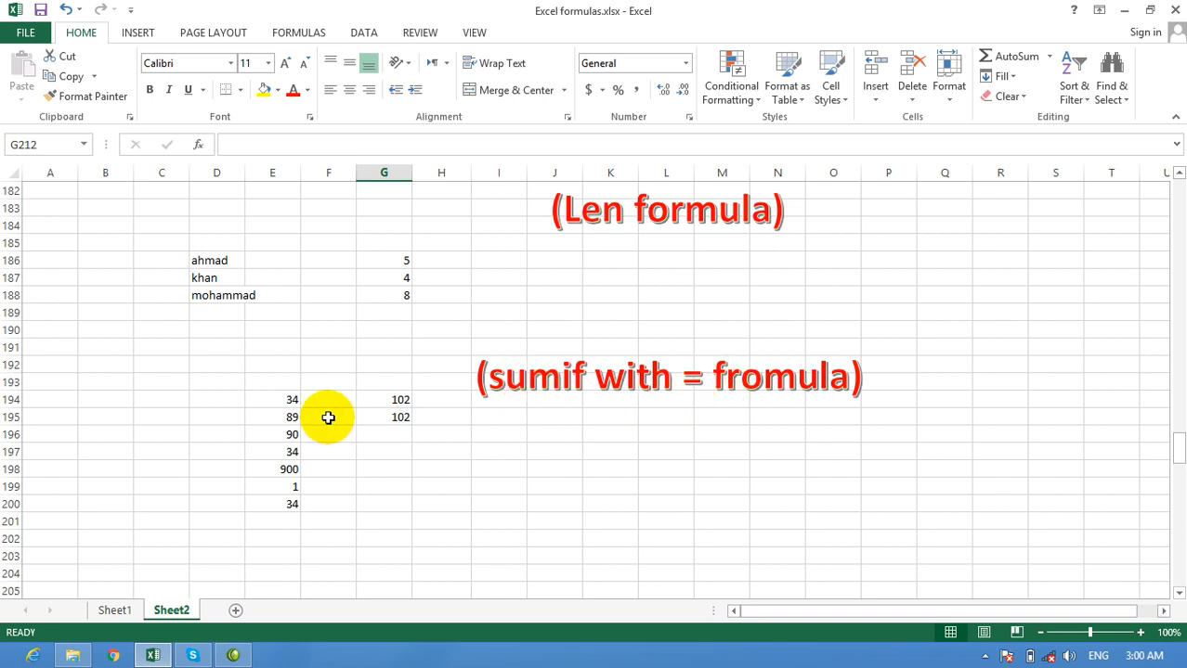
{"action": "left_click", "coordinate": [391, 417]}
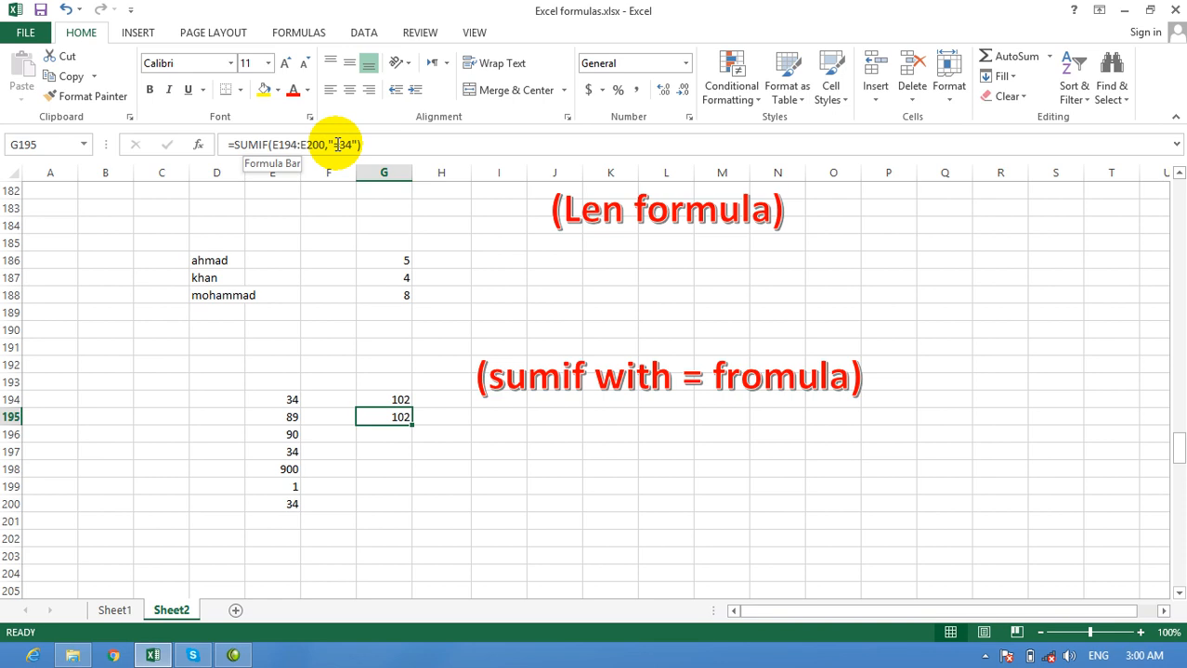
{"action": "mouse_move", "coordinate": [1177, 448]}
{"action": "left_mouse_down"}
{"action": "mouse_move", "coordinate": [1176, 516]}
{"action": "mouse_move", "coordinate": [1175, 456]}
{"action": "left_mouse_up"}
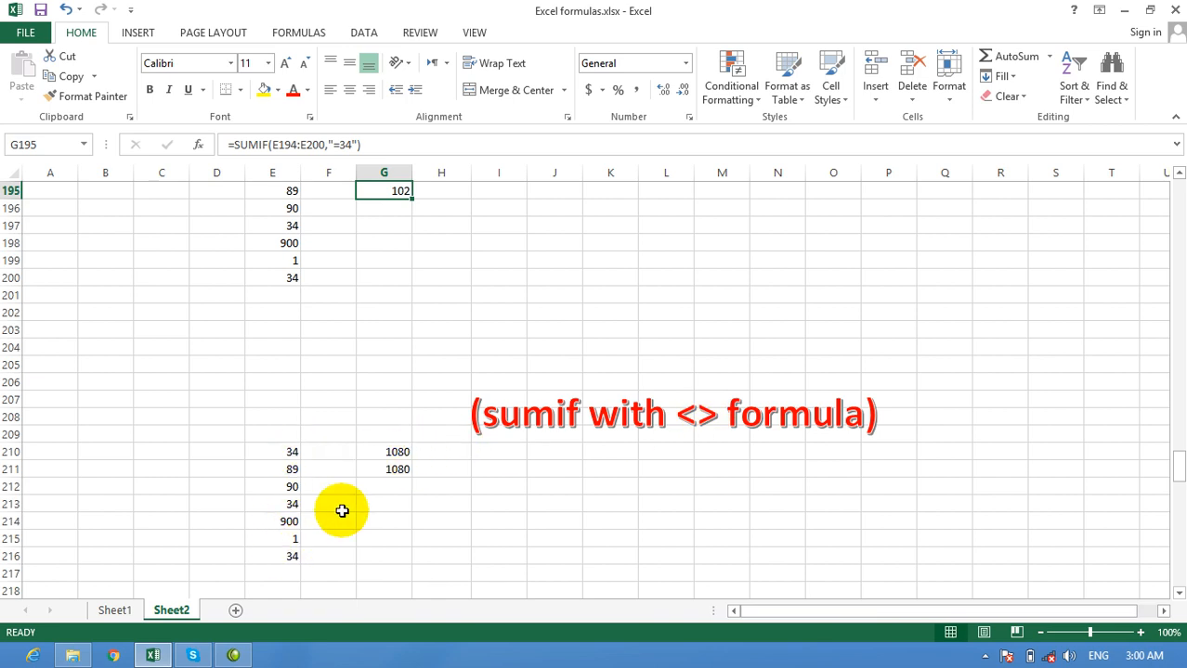
{"action": "left_click", "coordinate": [397, 453]}
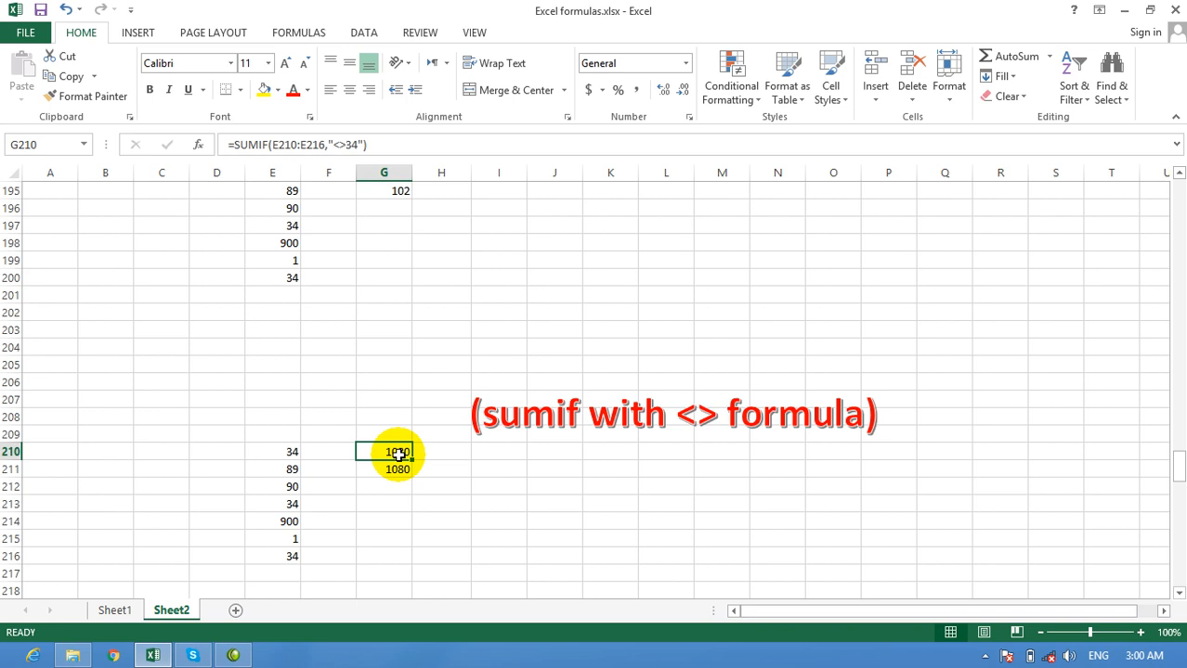
{"action": "left_click_drag", "start_coordinate": [1179, 461], "coordinate": [1175, 522]}
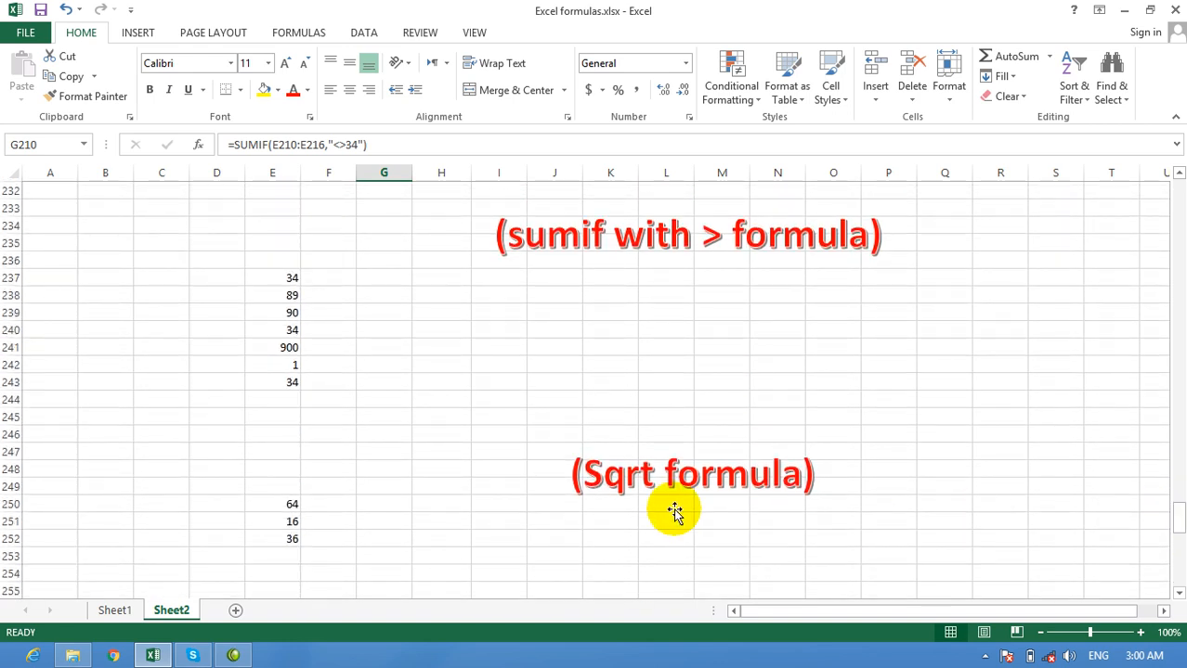